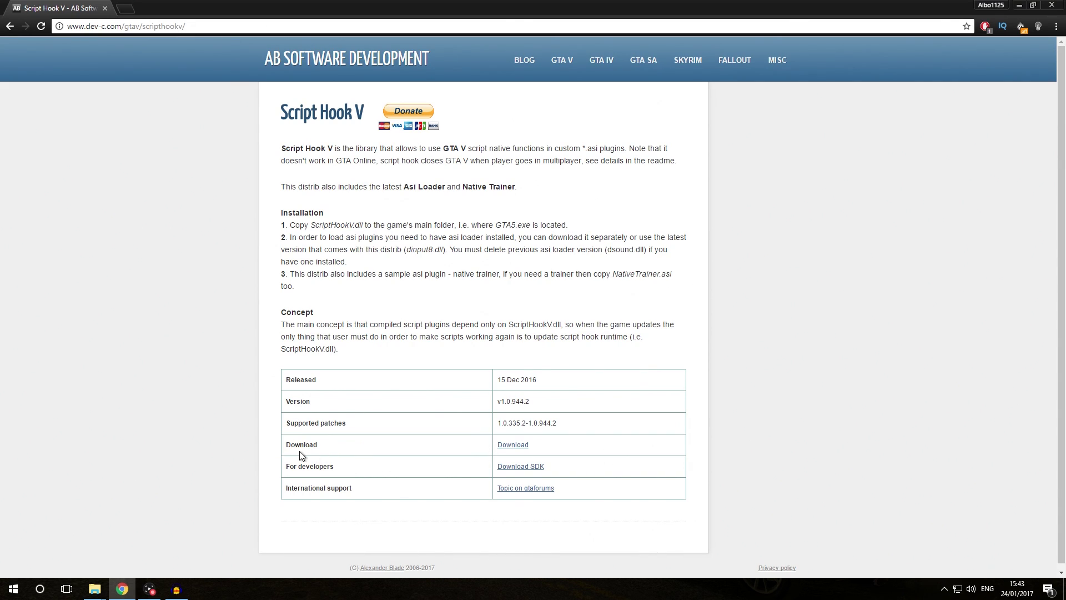
Step: Start downloading the Script Hook V zip from dev-c.com
{"action": "left_click_drag", "start_coordinate": [285, 446], "coordinate": [333, 445]}
{"action": "left_click", "coordinate": [555, 442]}
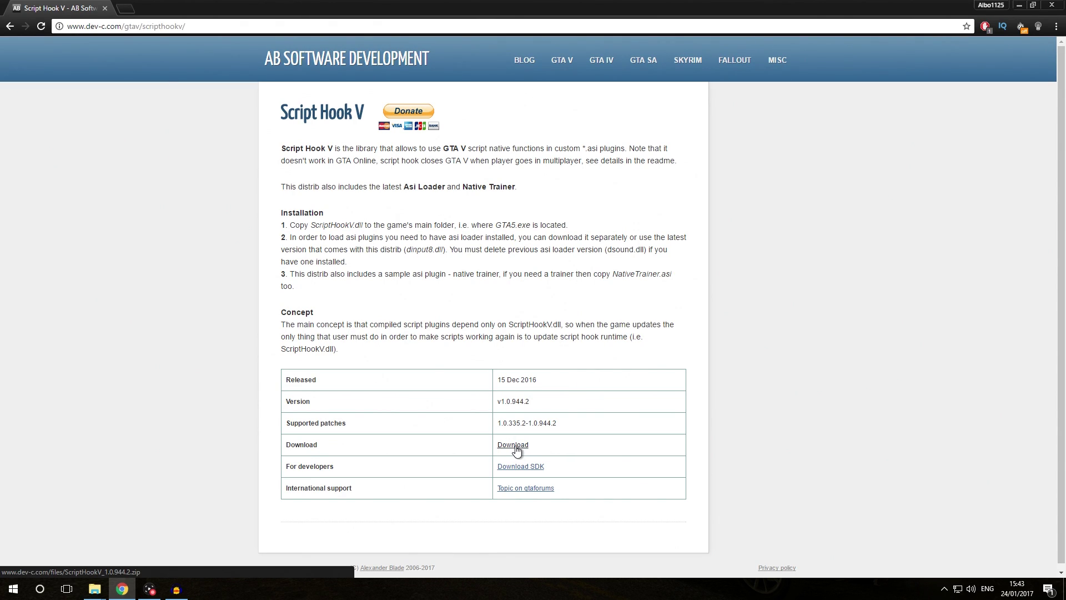
{"action": "left_click", "coordinate": [513, 445]}
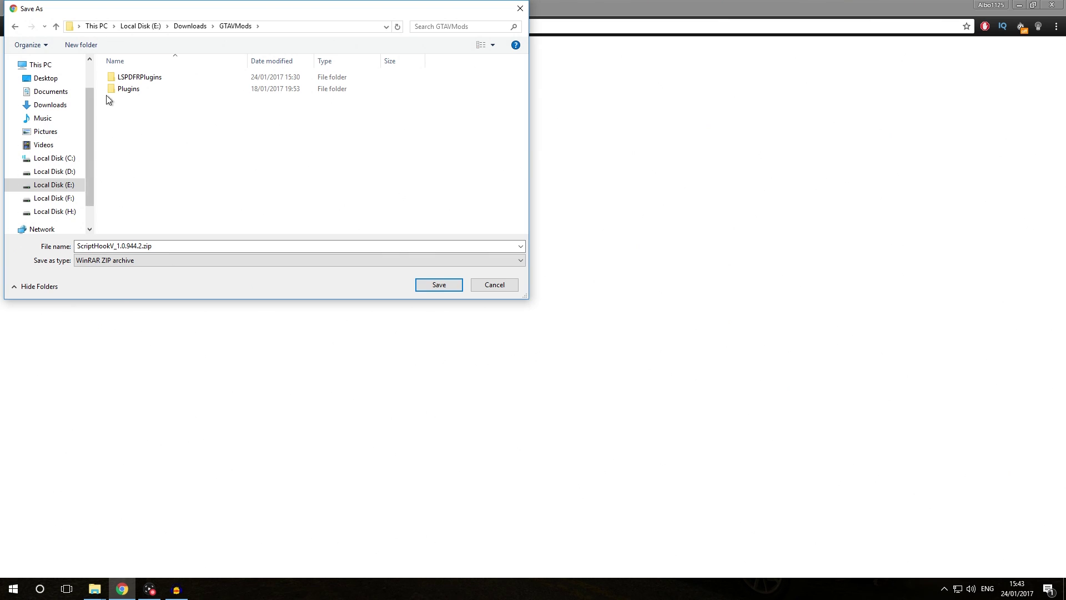
Step: Create a Scripthook folder in GTAVMods and make it the download's save location
{"action": "left_click", "coordinate": [82, 44]}
{"action": "type", "text": "S"}
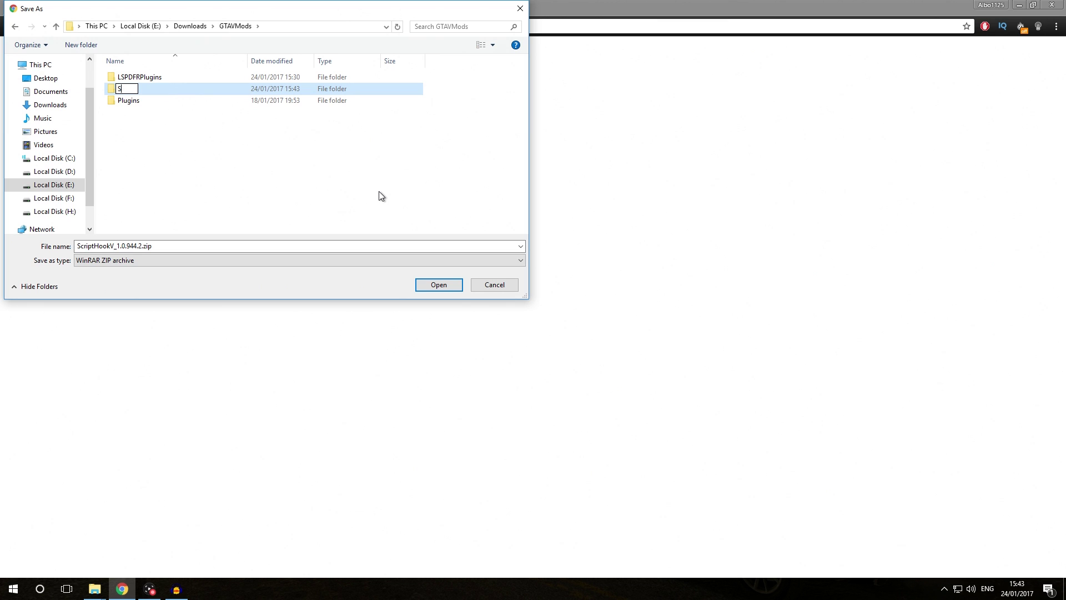
{"action": "type", "text": "cripthook"}
{"action": "key", "text": "Return"}
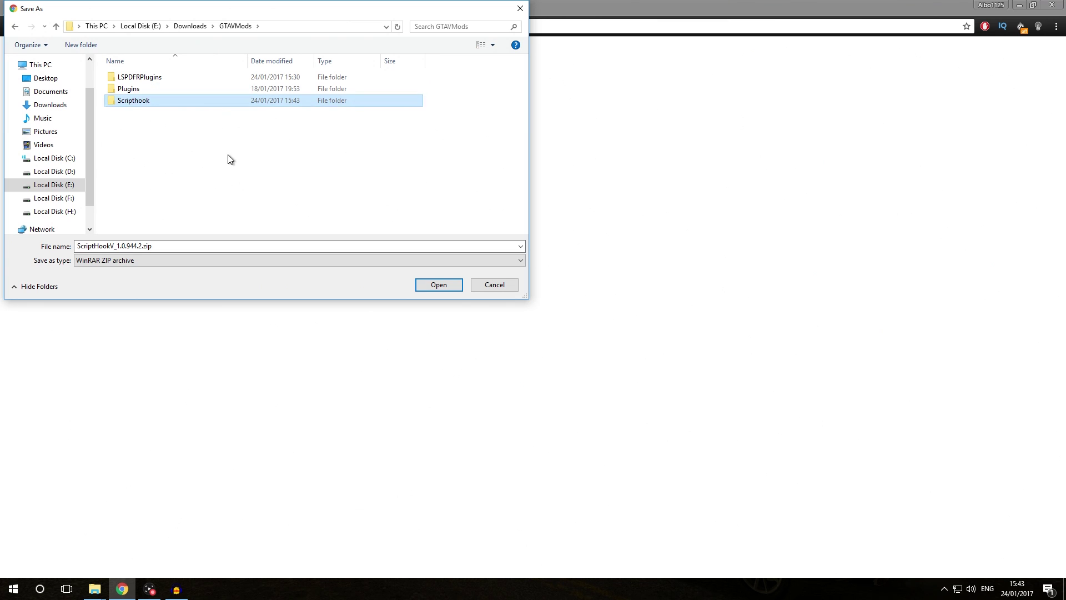
{"action": "double_click", "coordinate": [148, 101]}
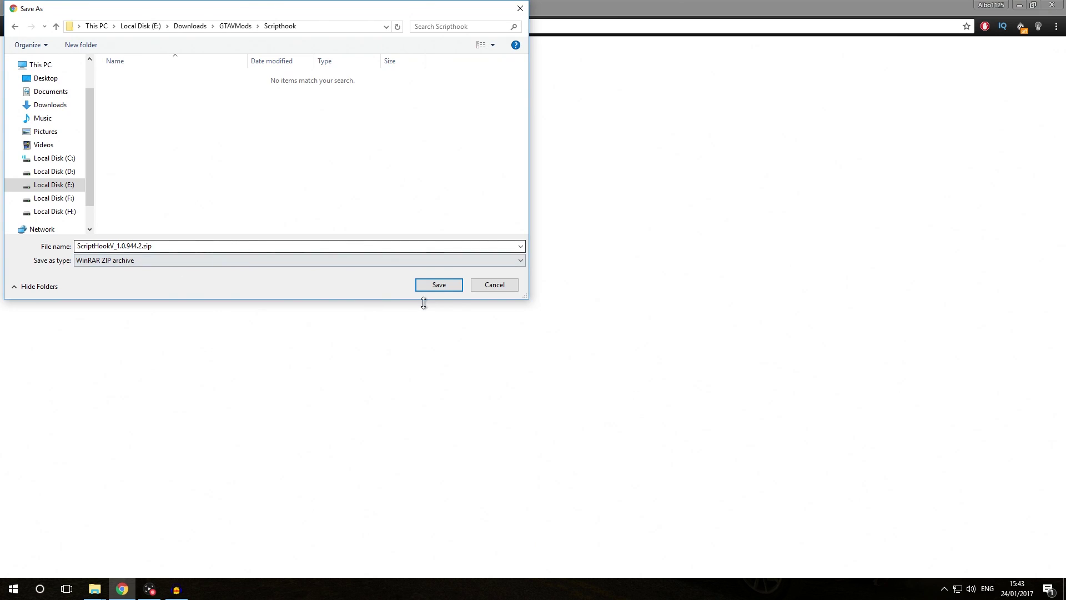
Step: Save ScriptHookV_1.0.944.2.zip into Scripthook and extract it there with WinRAR
{"action": "left_click", "coordinate": [441, 287]}
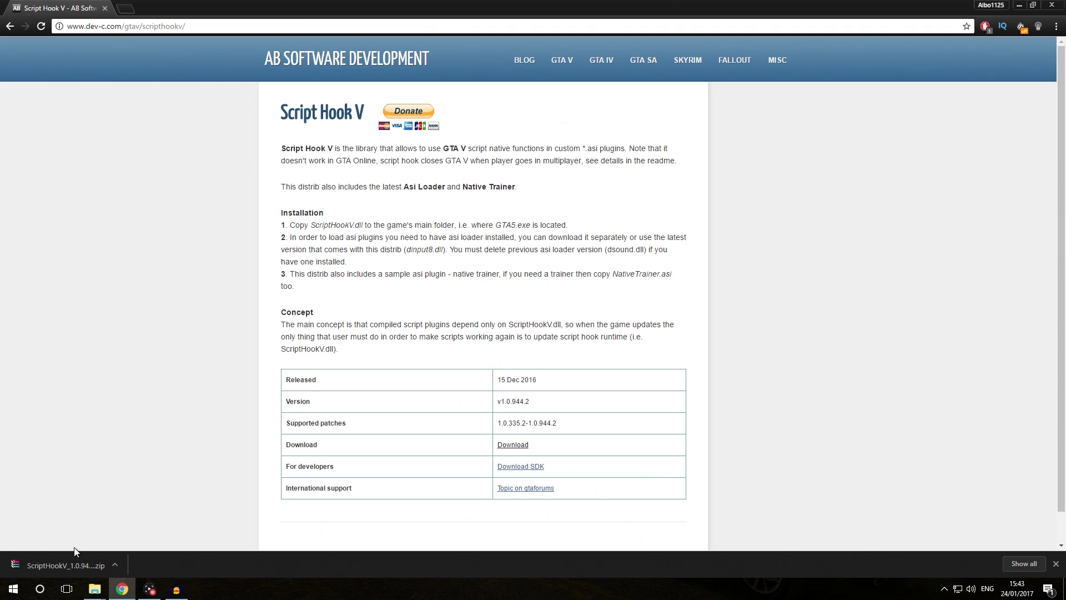
{"action": "left_click", "coordinate": [67, 560]}
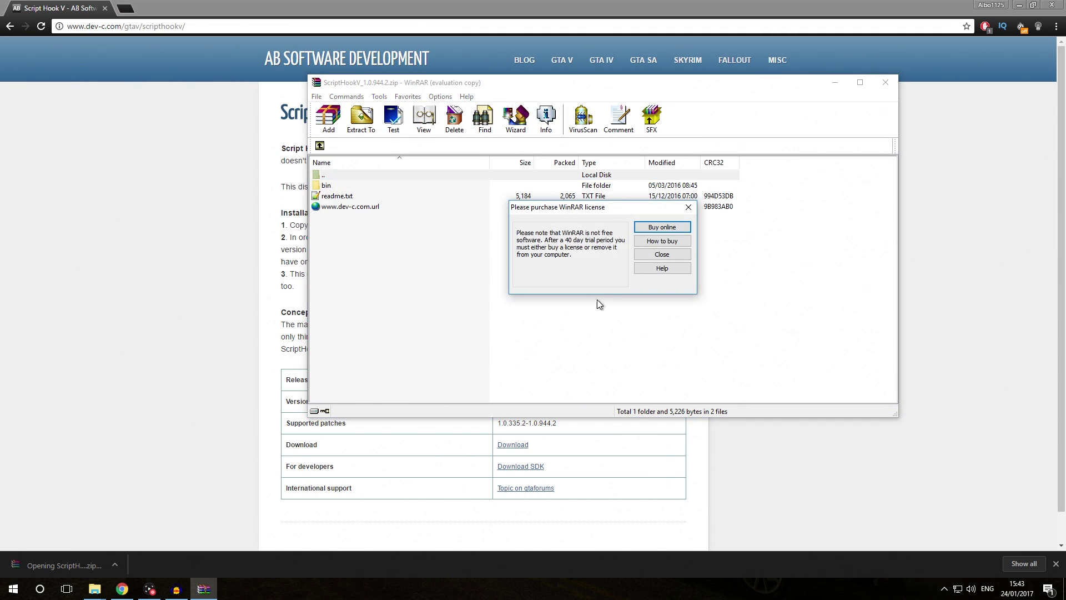
{"action": "left_click", "coordinate": [668, 255]}
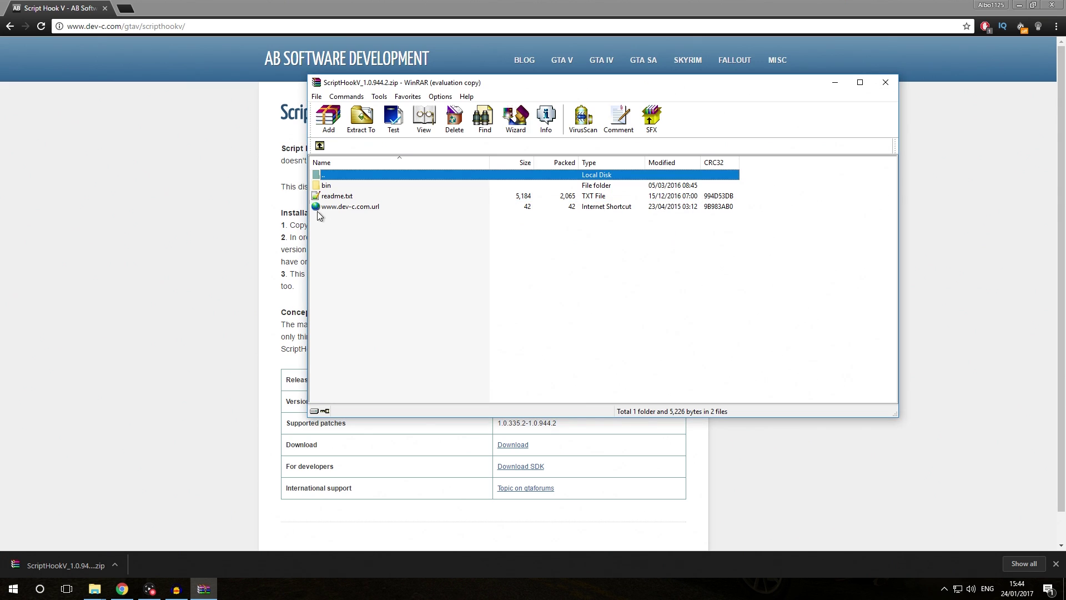
{"action": "left_click", "coordinate": [361, 125]}
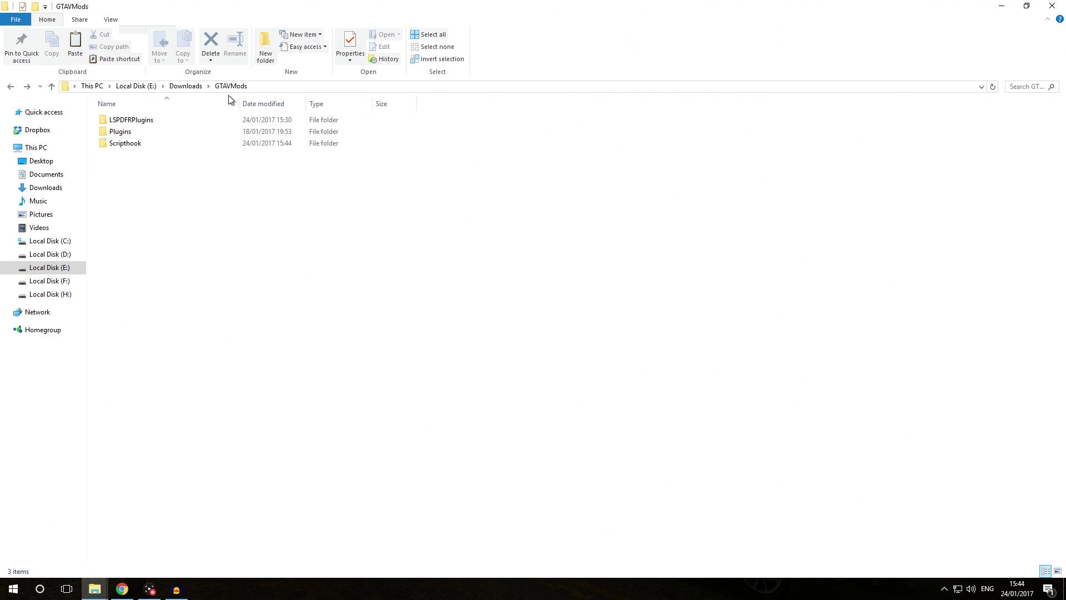
Step: Open Scripthook, then the extracted ScriptHookV_1.0.944.2 folder, and select readme.txt
{"action": "left_click", "coordinate": [133, 149]}
{"action": "double_click", "coordinate": [133, 148]}
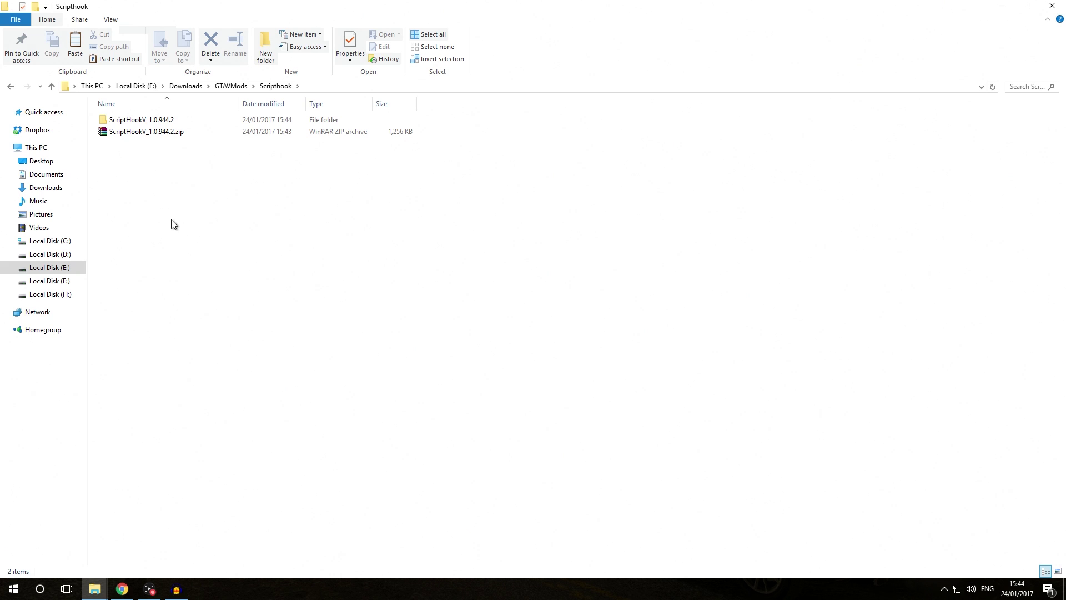
{"action": "double_click", "coordinate": [140, 120]}
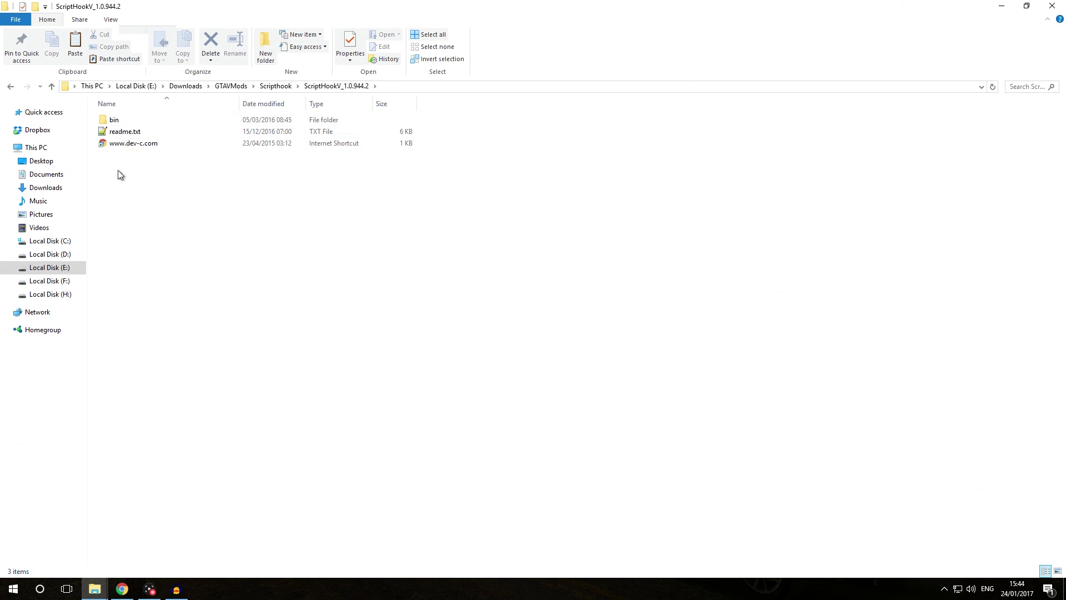
{"action": "left_click", "coordinate": [137, 134]}
{"action": "double_click", "coordinate": [136, 133]}
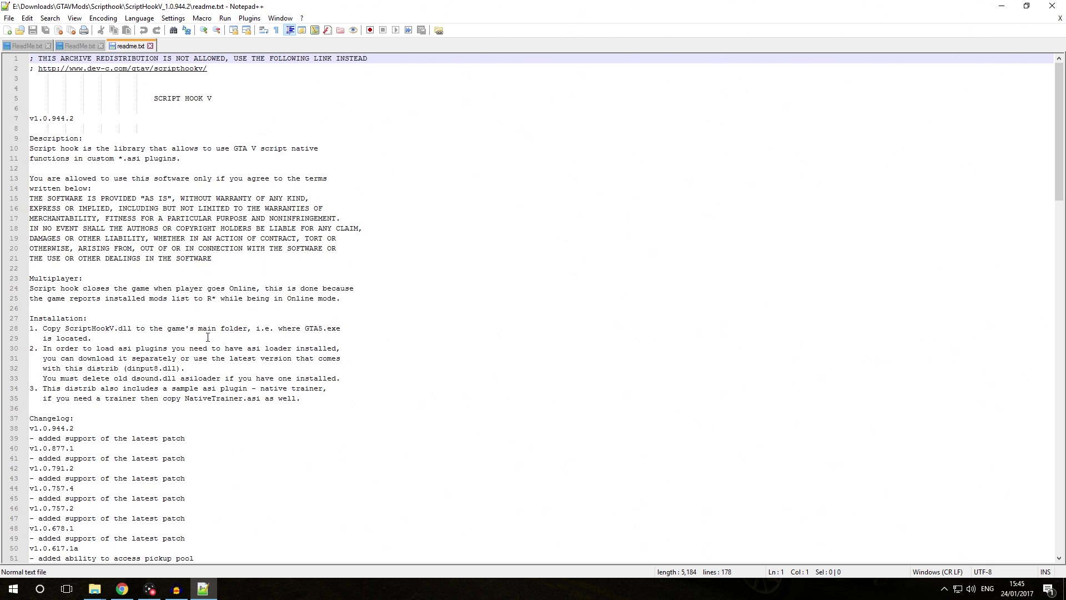
{"action": "left_click", "coordinate": [1051, 6]}
Step: Open the bin folder and copy dinput8.dll and ScriptHookV.dll
{"action": "left_click", "coordinate": [242, 196]}
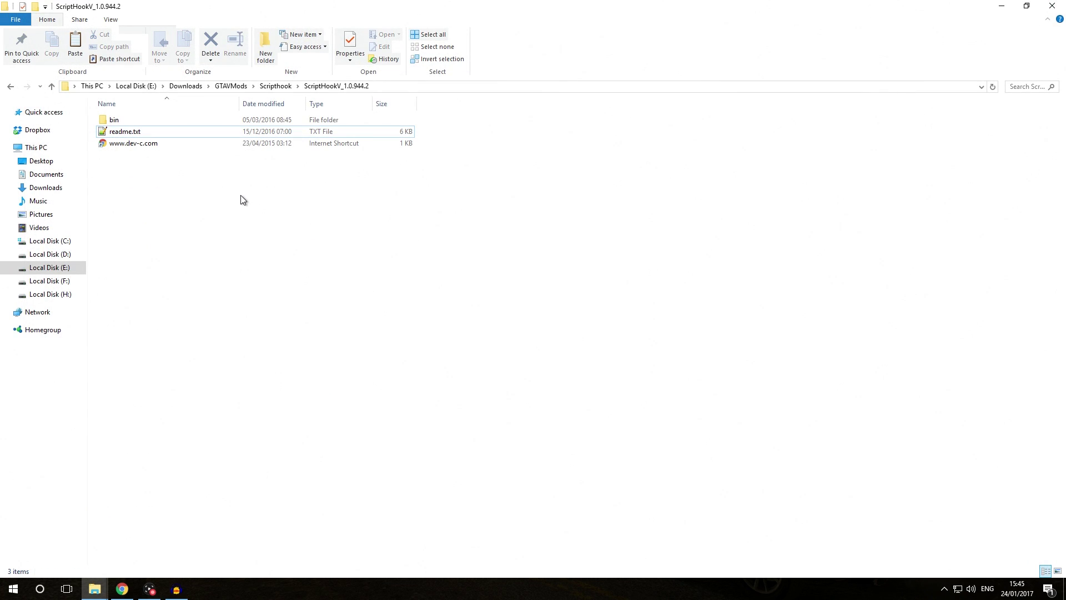
{"action": "double_click", "coordinate": [125, 119]}
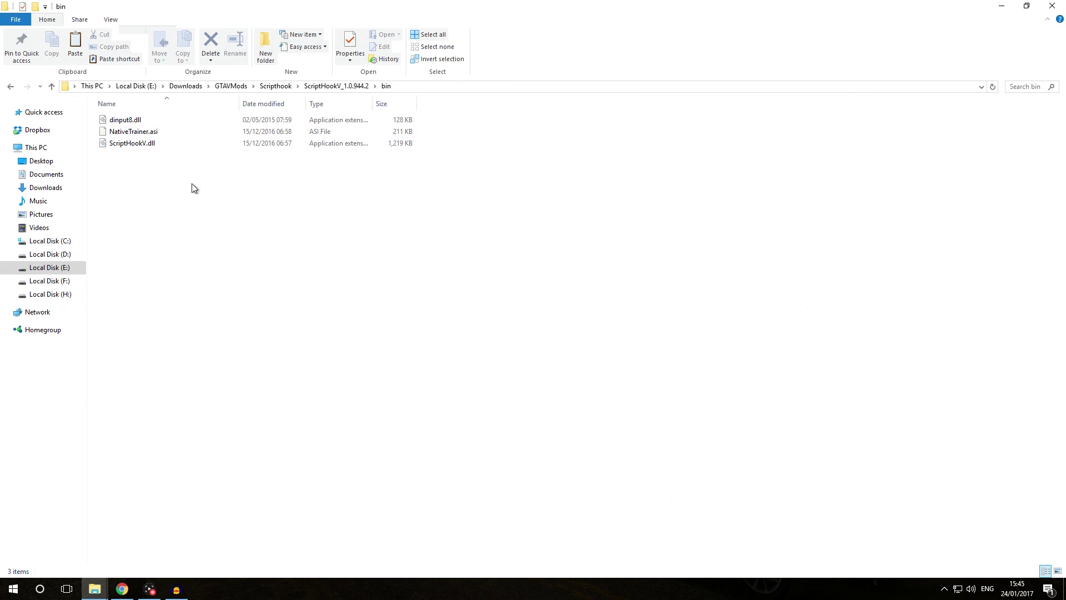
{"action": "left_click", "coordinate": [140, 144]}
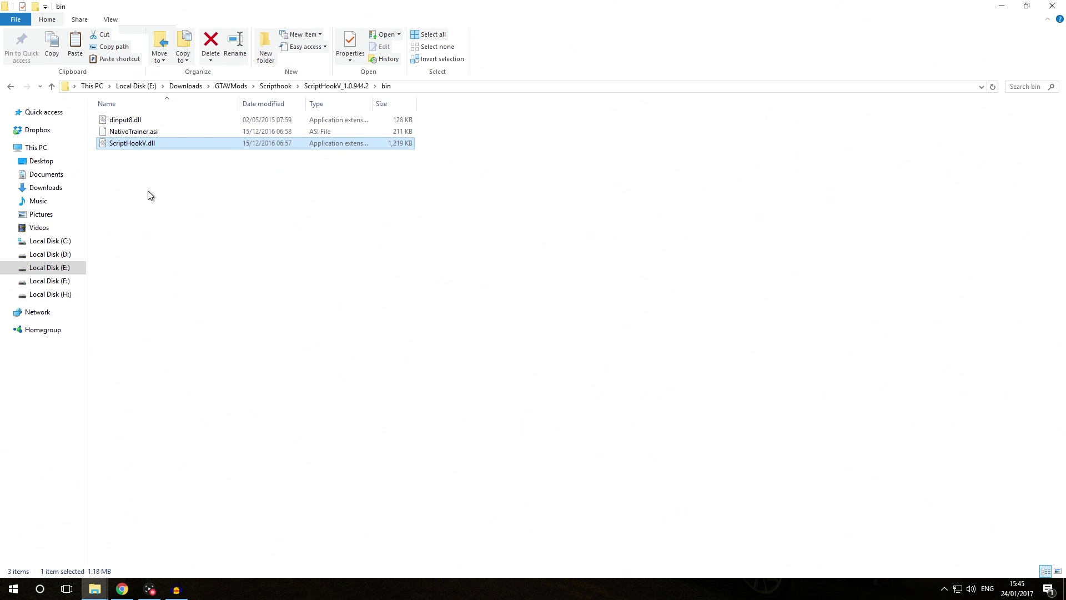
{"action": "left_click", "coordinate": [126, 122], "text": "ctrl"}
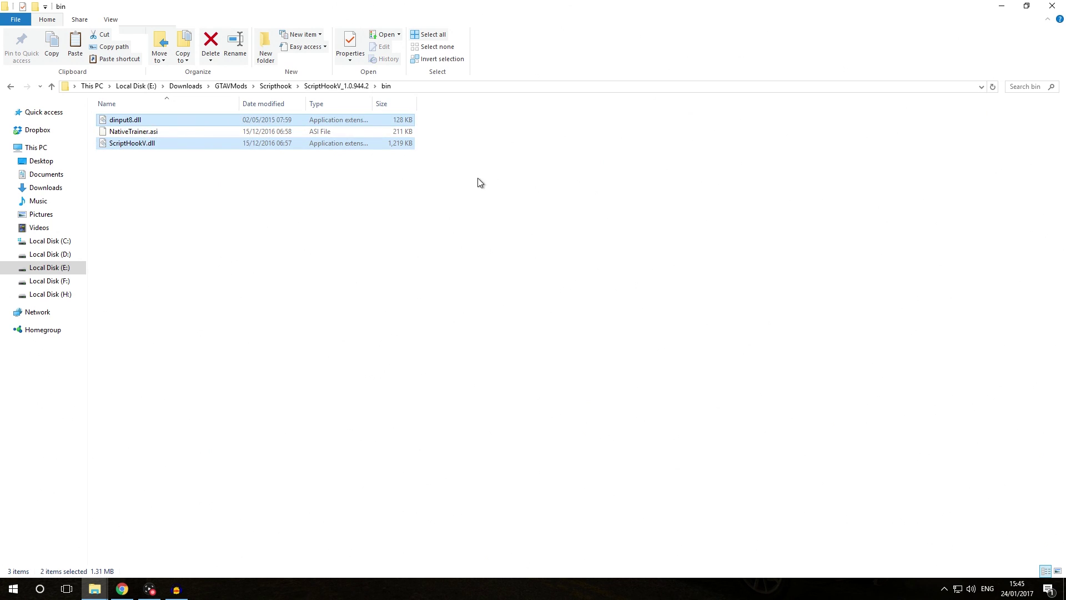
{"action": "left_click", "coordinate": [144, 166]}
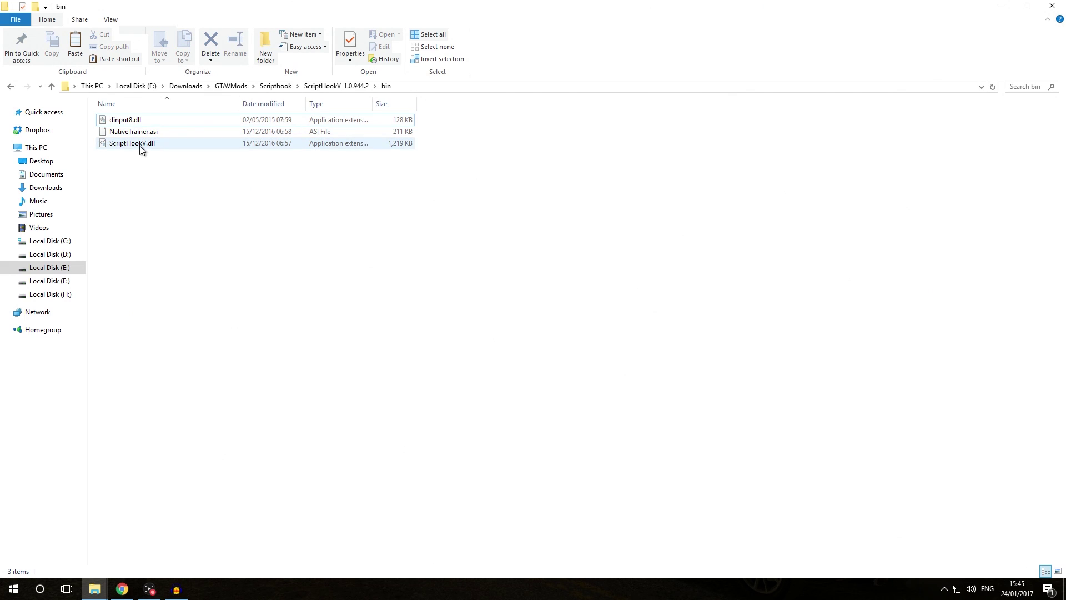
{"action": "left_click", "coordinate": [139, 146]}
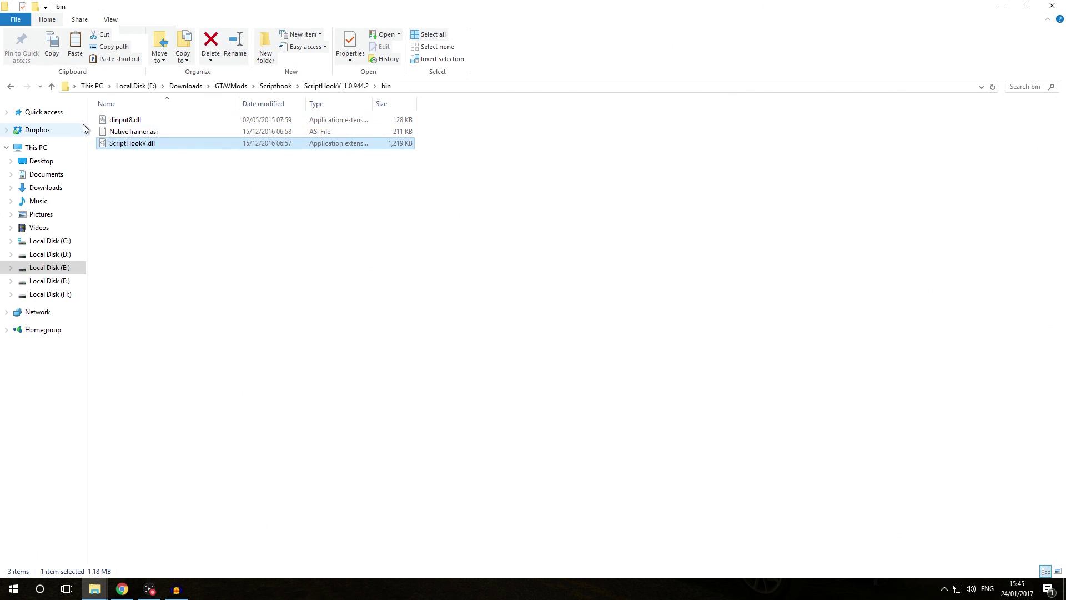
{"action": "left_click", "coordinate": [143, 120], "text": "ctrl"}
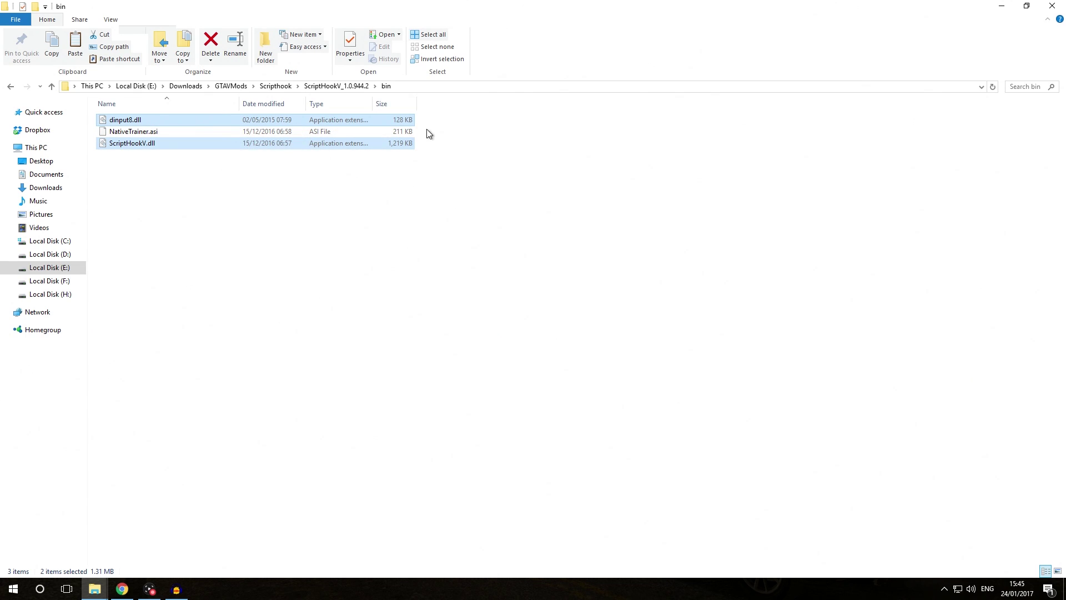
{"action": "right_click", "coordinate": [372, 121]}
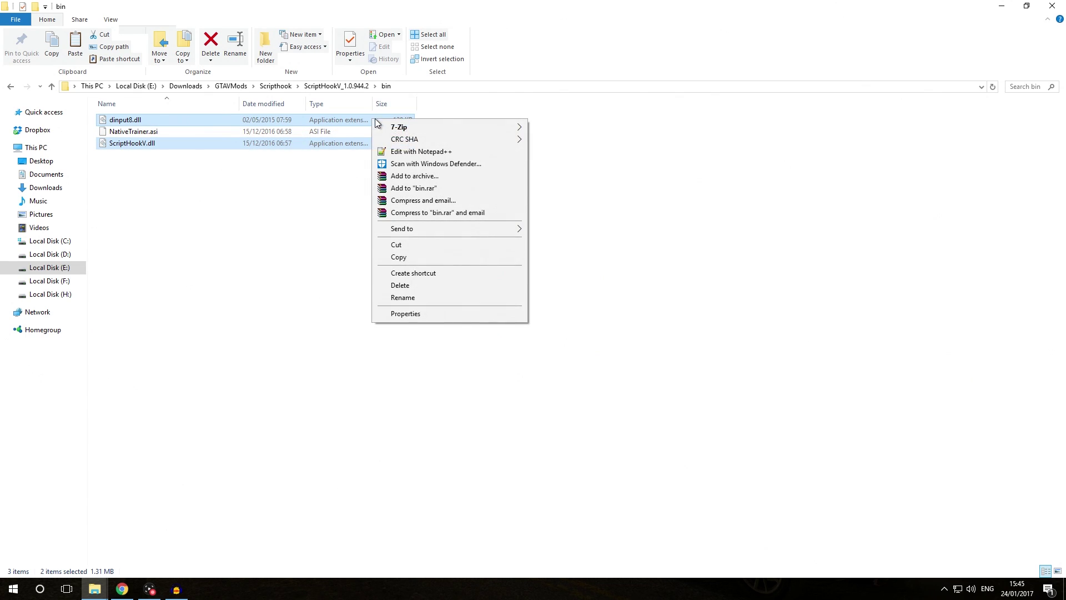
{"action": "left_click", "coordinate": [403, 257]}
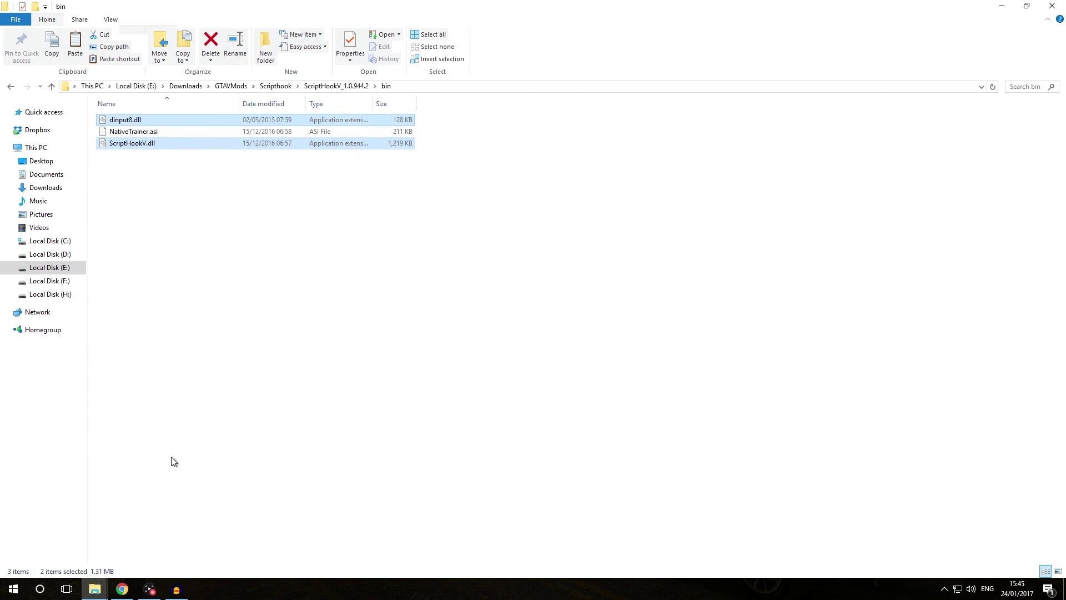
{"action": "left_click", "coordinate": [95, 589]}
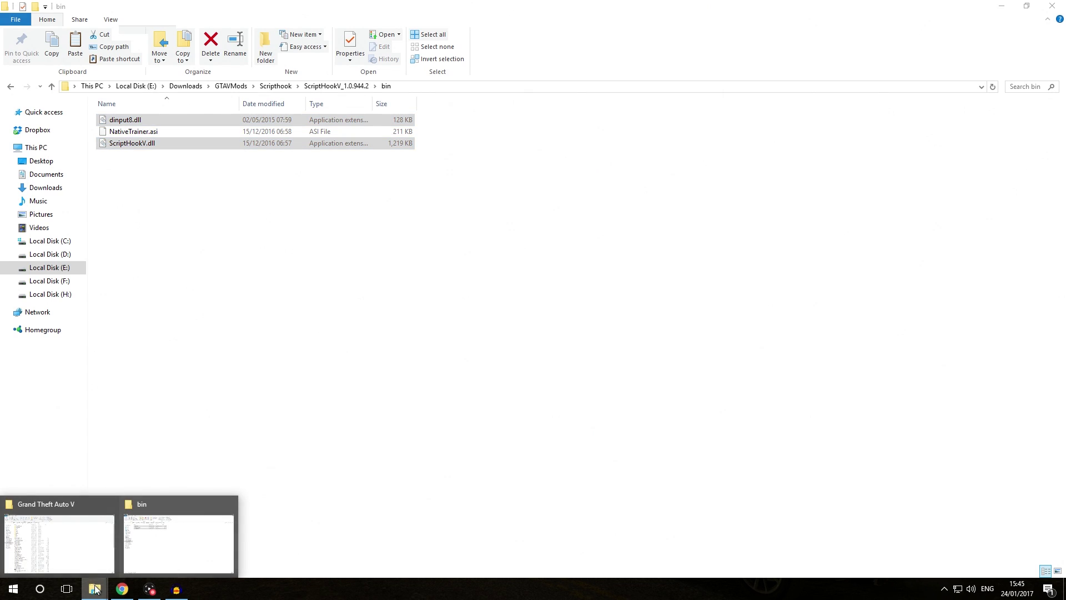
Step: Paste both DLLs into the Grand Theft Auto V folder, replacing the existing dinput8.dll
{"action": "left_click", "coordinate": [73, 543]}
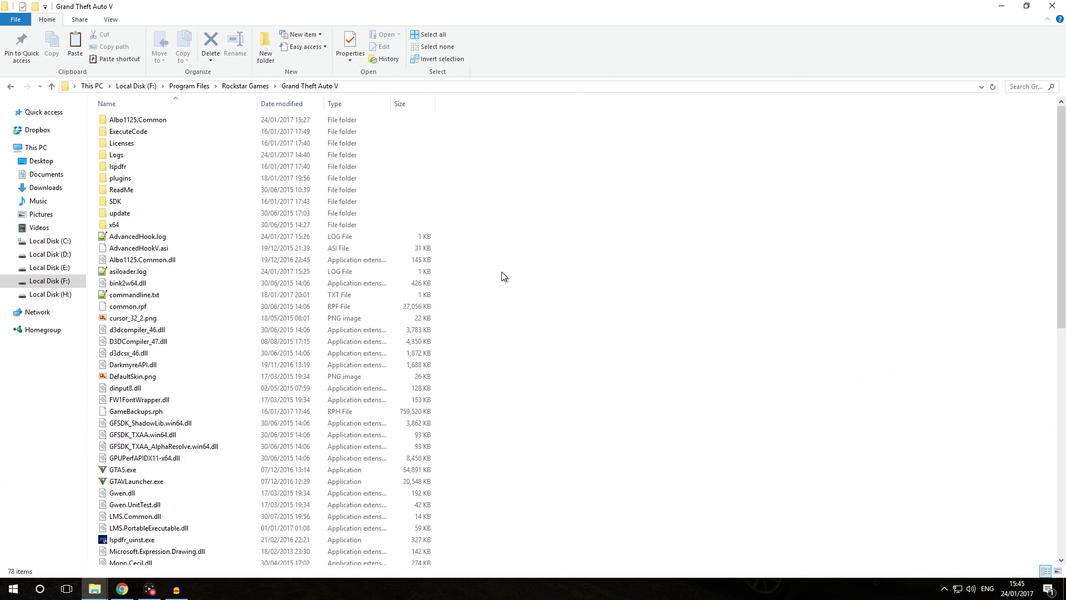
{"action": "right_click", "coordinate": [466, 211]}
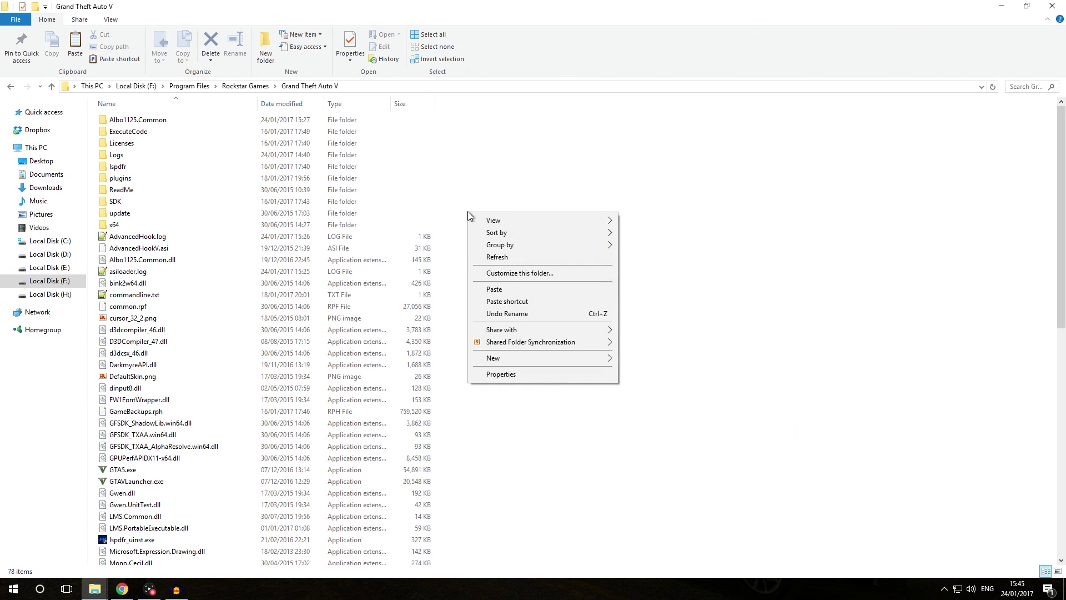
{"action": "left_click", "coordinate": [487, 289]}
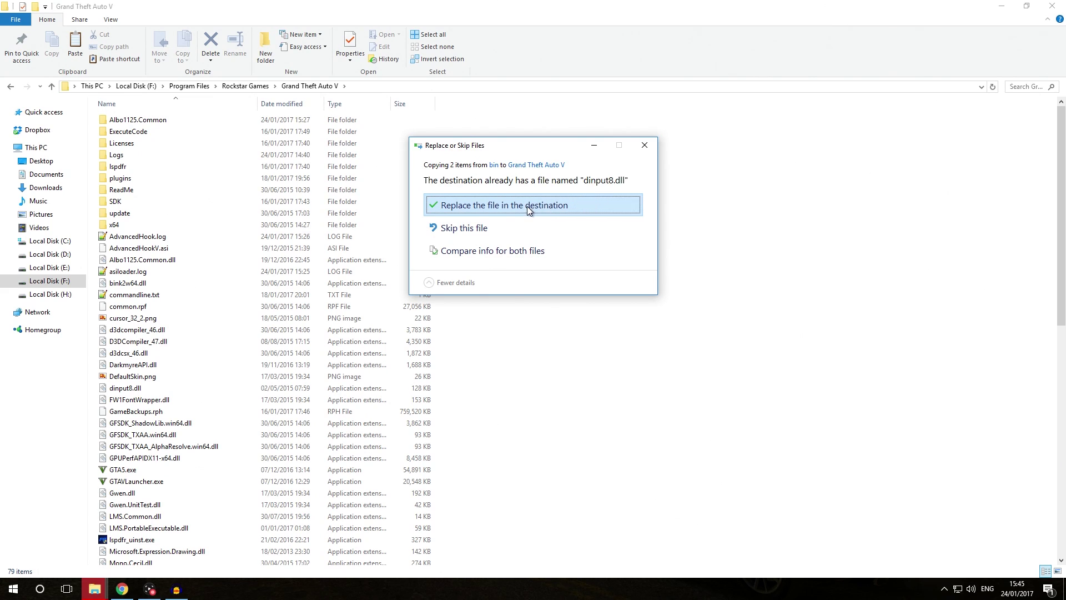
{"action": "left_click", "coordinate": [500, 206]}
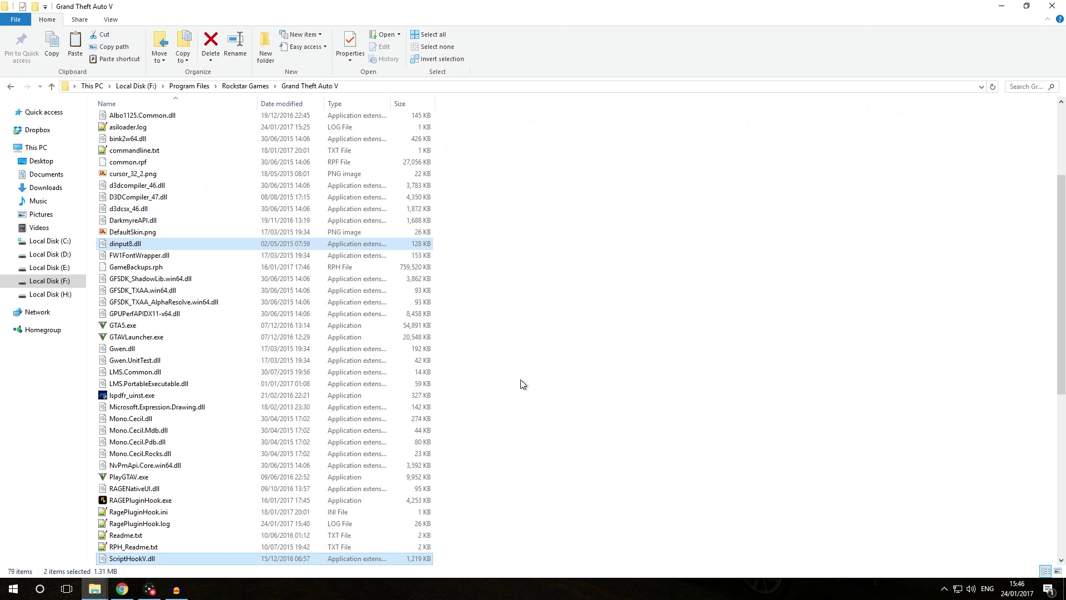
{"action": "scroll", "coordinate": [464, 389], "scroll_direction": "down", "scroll_amount": 5}
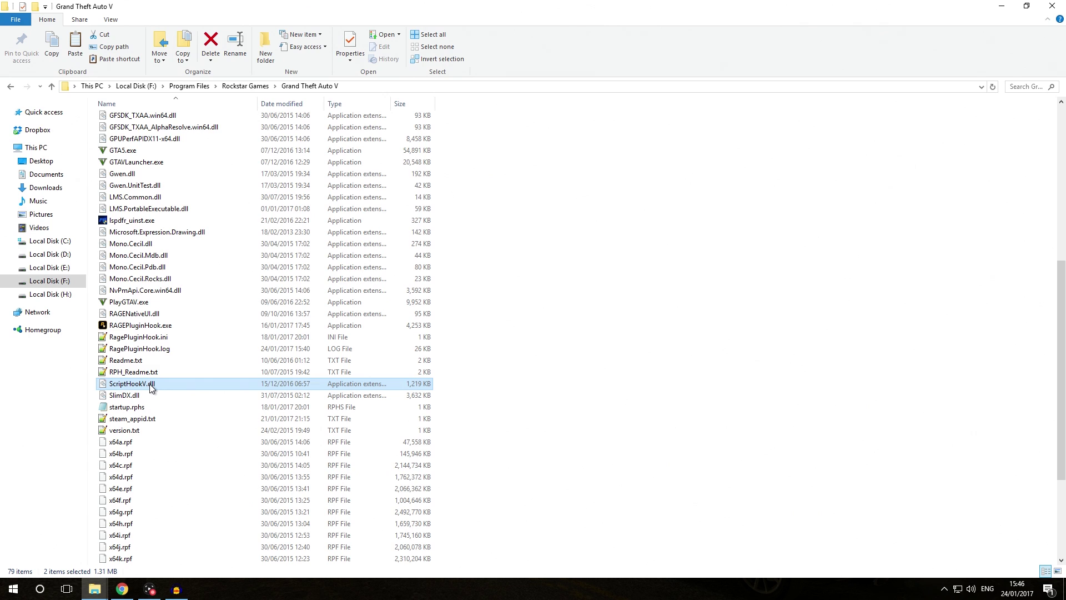
{"action": "left_click", "coordinate": [548, 376]}
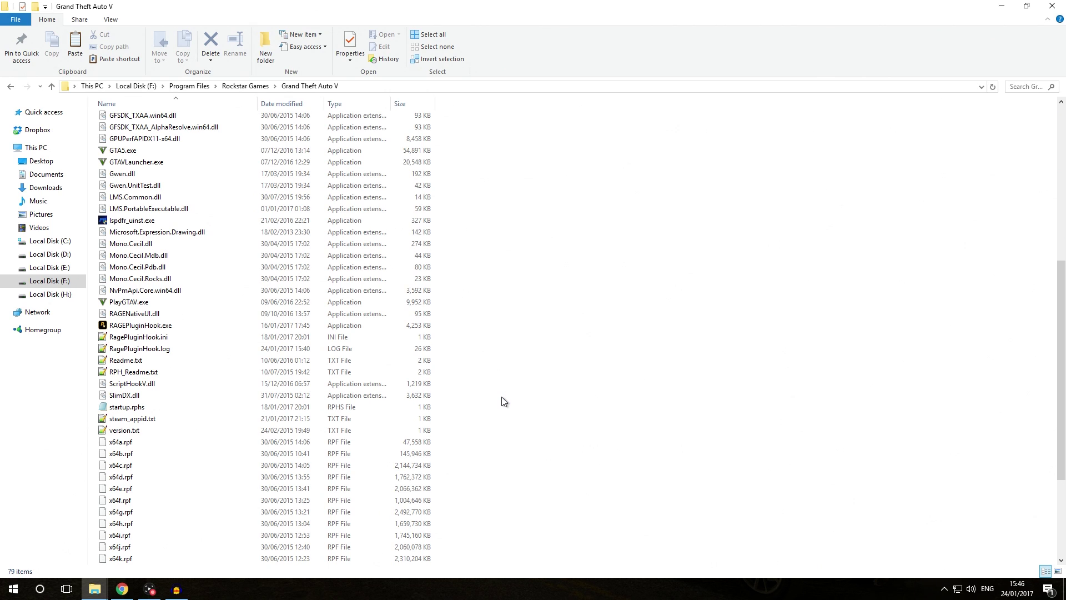
{"action": "scroll", "coordinate": [502, 397], "scroll_direction": "up", "scroll_amount": 9}
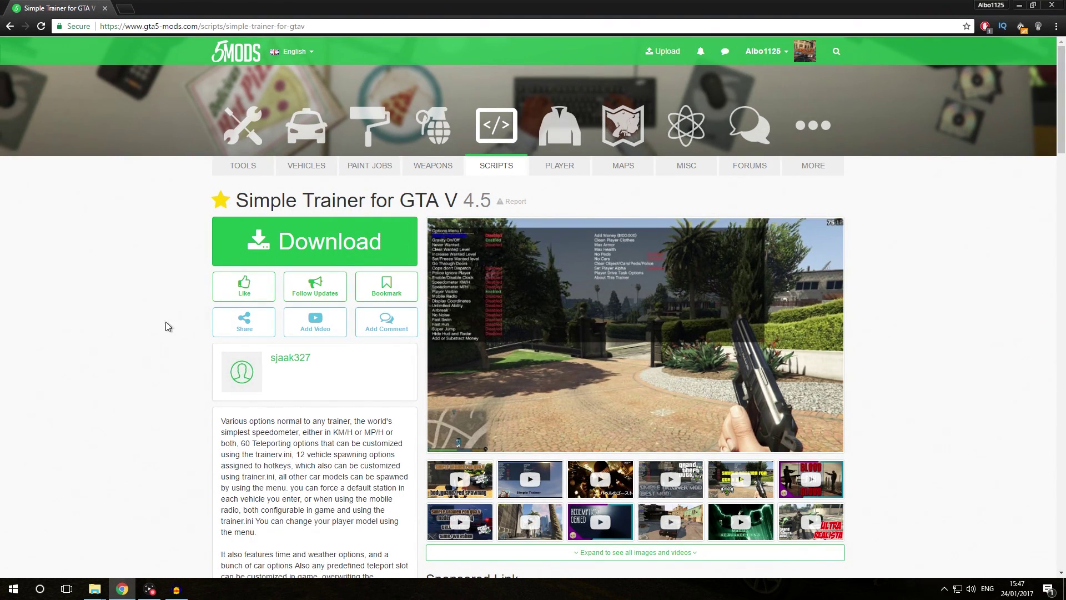
Step: Like Simple Trainer for GTA V and save its archive into the Scripthook folder
{"action": "left_click", "coordinate": [244, 286]}
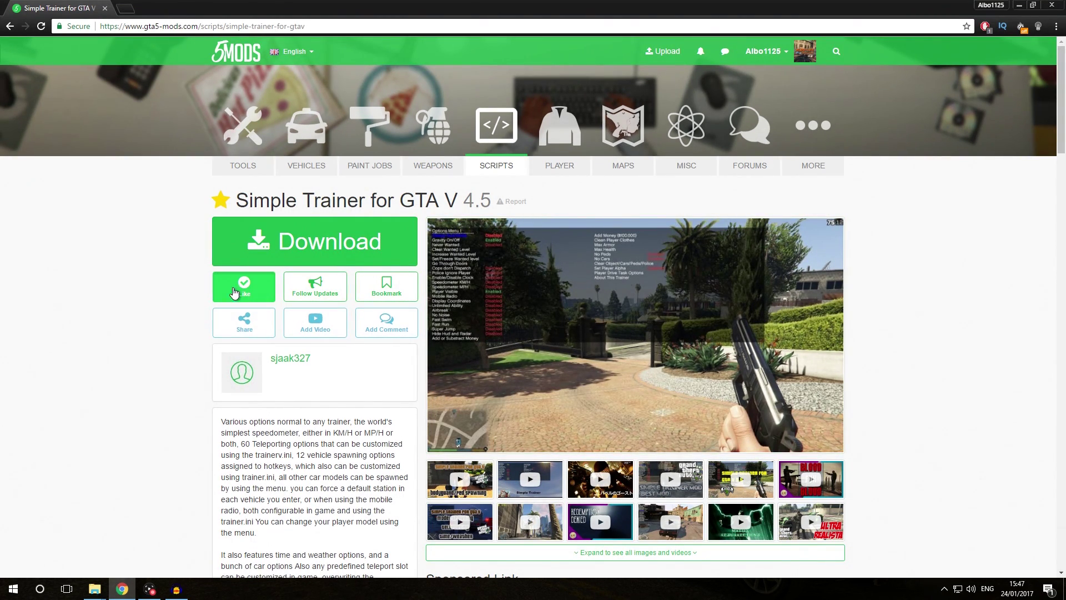
{"action": "left_click", "coordinate": [326, 248]}
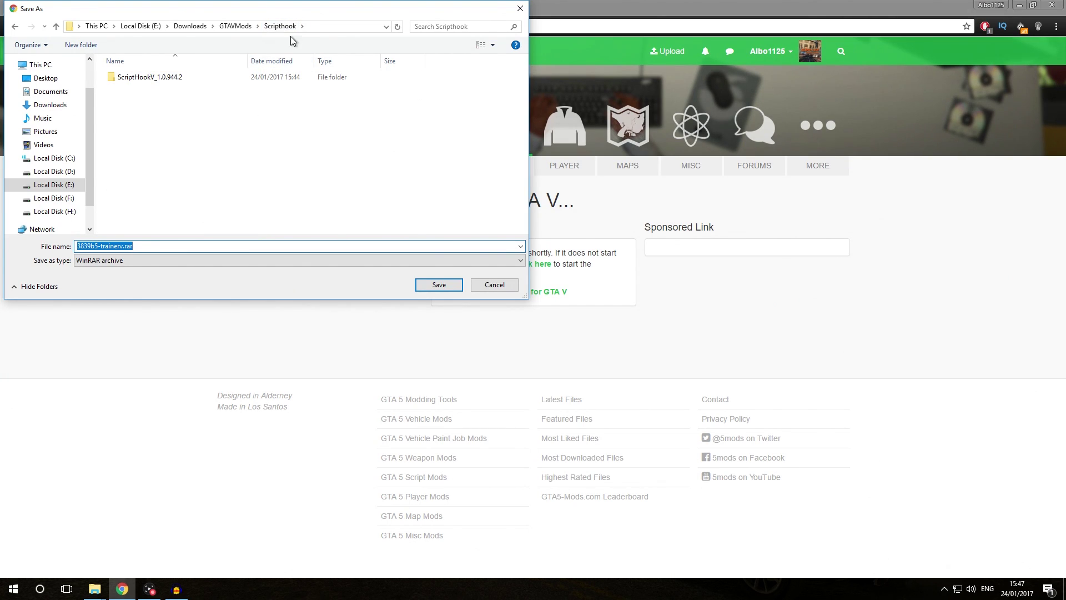
{"action": "left_click", "coordinate": [458, 291]}
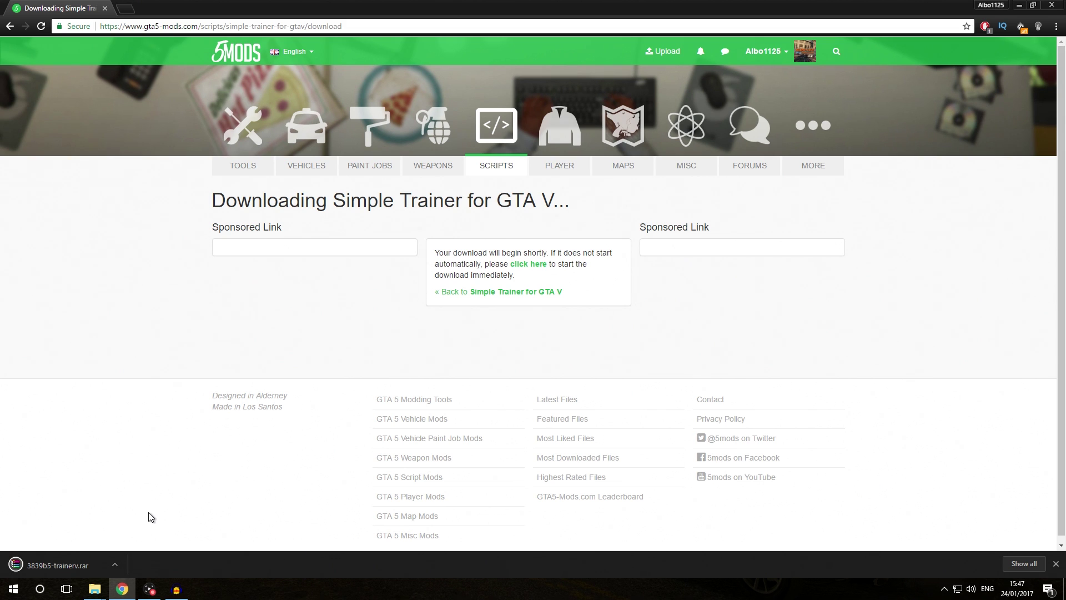
Step: Extract 3839b5-trainerv.rar with WinRAR into a 3839b5-trainerv folder
{"action": "left_click", "coordinate": [64, 565]}
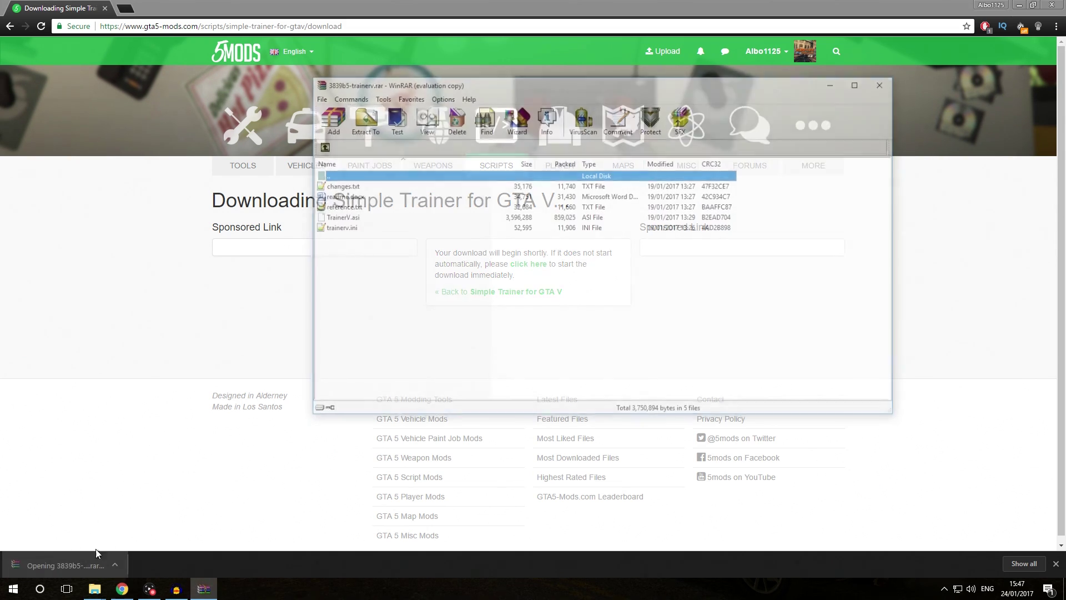
{"action": "left_click", "coordinate": [361, 118]}
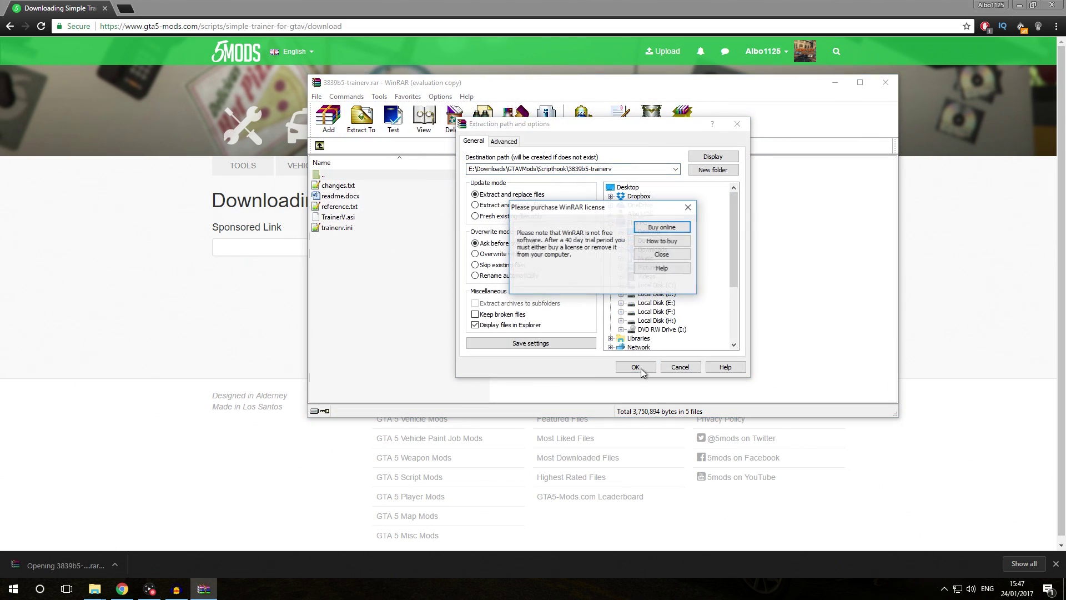
{"action": "left_click", "coordinate": [661, 254]}
{"action": "left_click", "coordinate": [636, 367]}
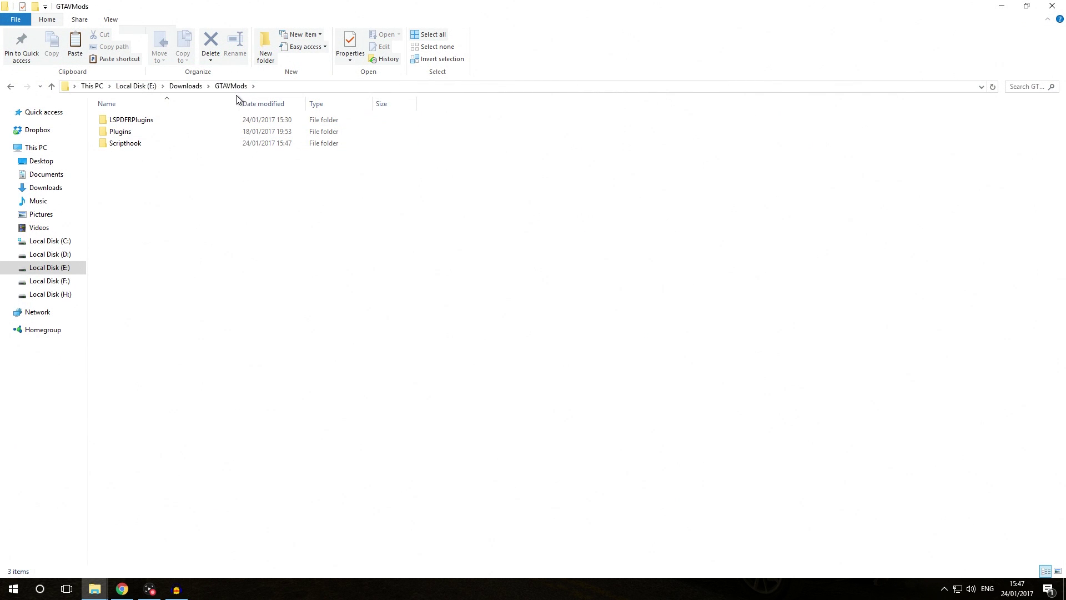
Step: Open Scripthook and then the extracted 3839b5-trainerv folder
{"action": "left_click", "coordinate": [134, 145]}
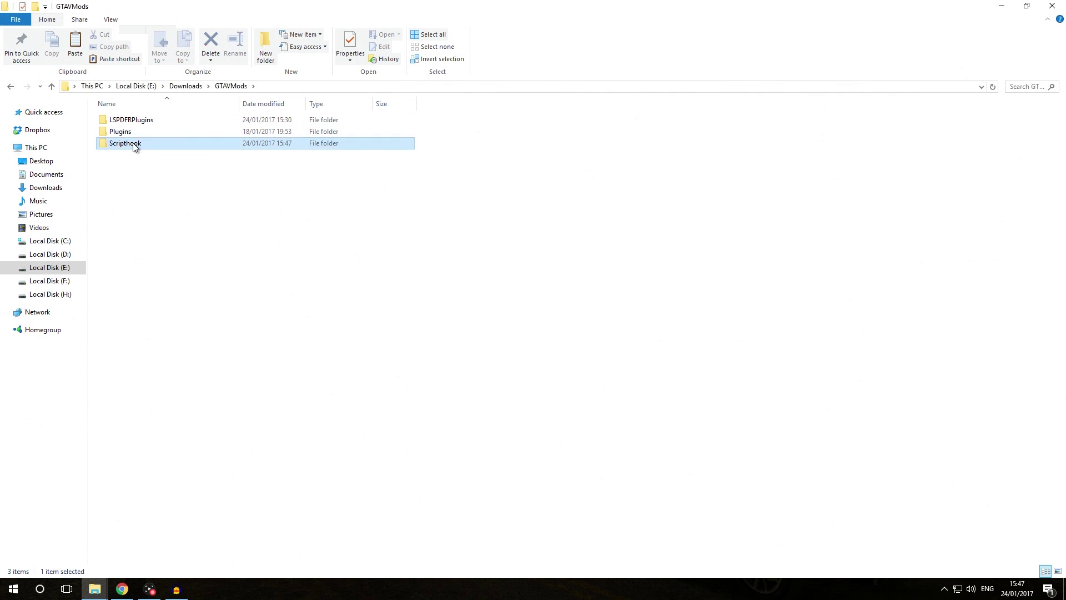
{"action": "double_click", "coordinate": [134, 145]}
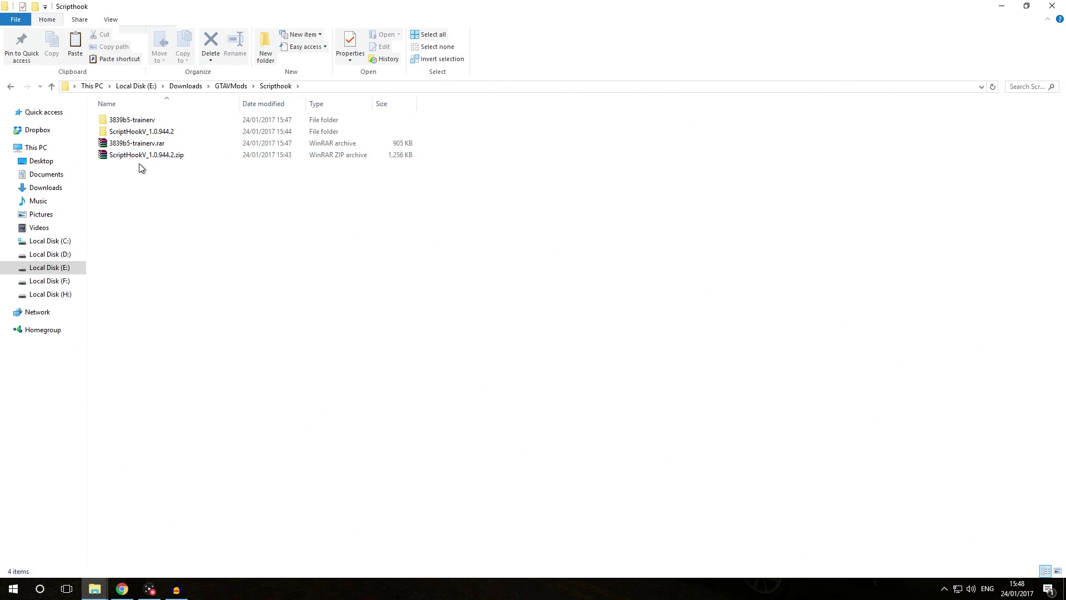
{"action": "double_click", "coordinate": [159, 121]}
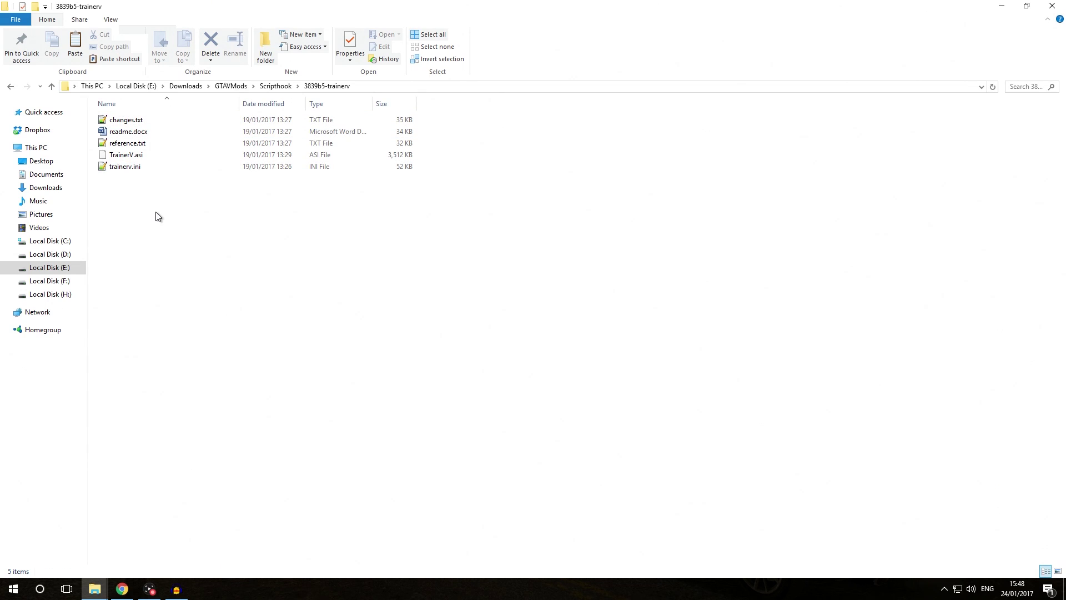
{"action": "double_click", "coordinate": [153, 132]}
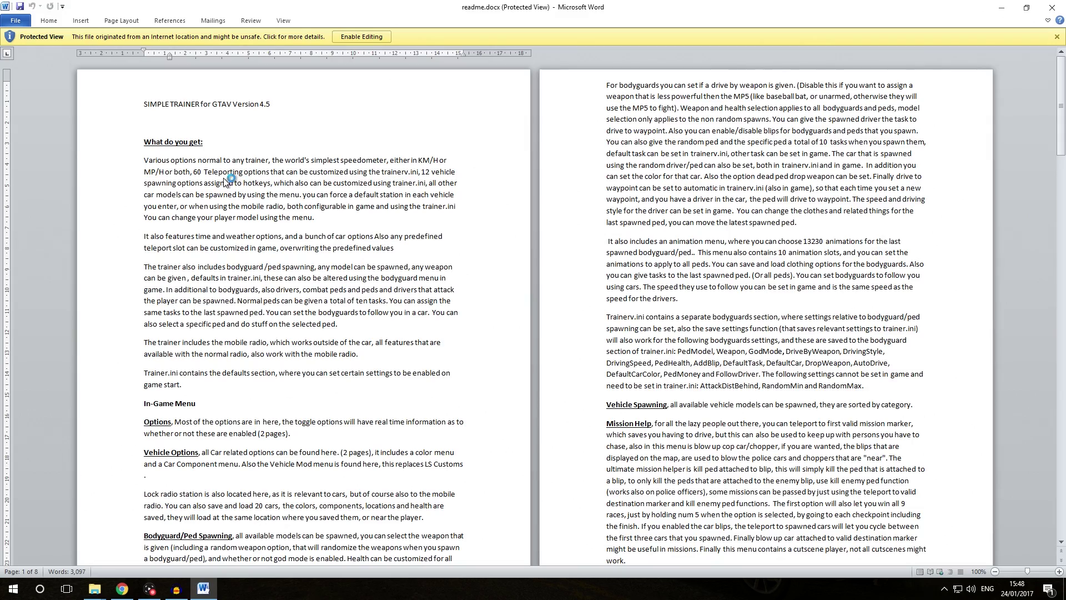
{"action": "scroll", "coordinate": [377, 278], "scroll_direction": "down", "scroll_amount": 8}
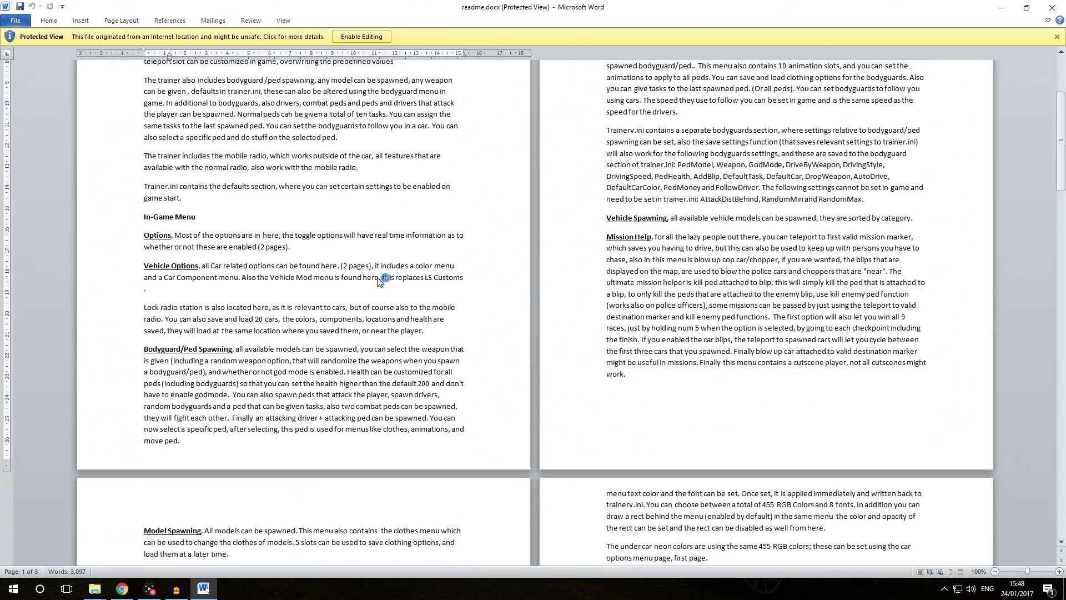
{"action": "scroll", "coordinate": [377, 278], "scroll_direction": "up", "scroll_amount": 8}
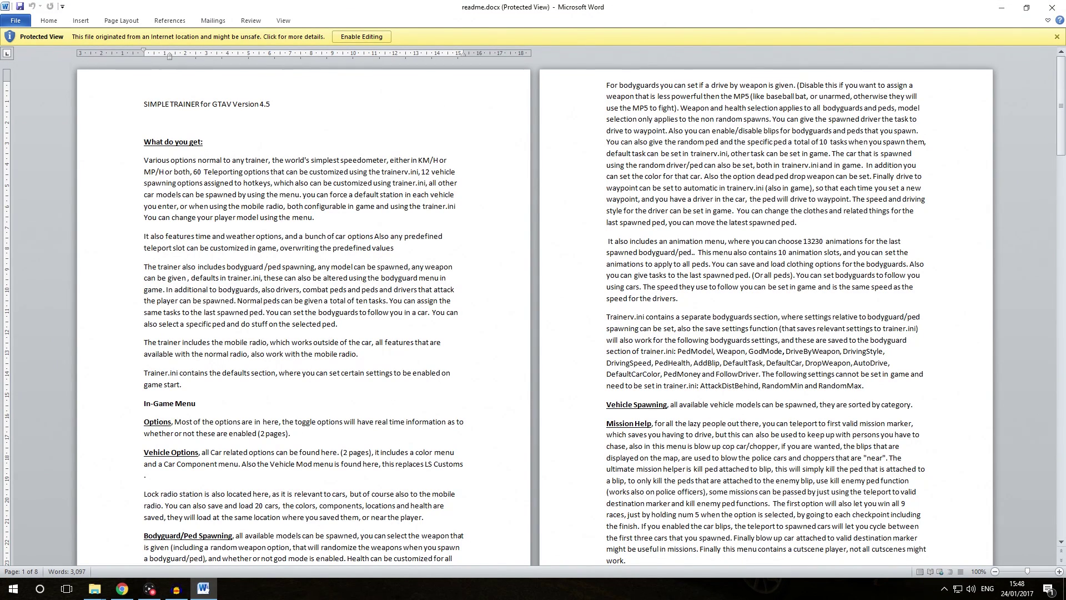
Step: Close the Word readme and copy TrainerV.asi and trainerv.ini from 3839b5-trainerv
{"action": "left_click", "coordinate": [1052, 7]}
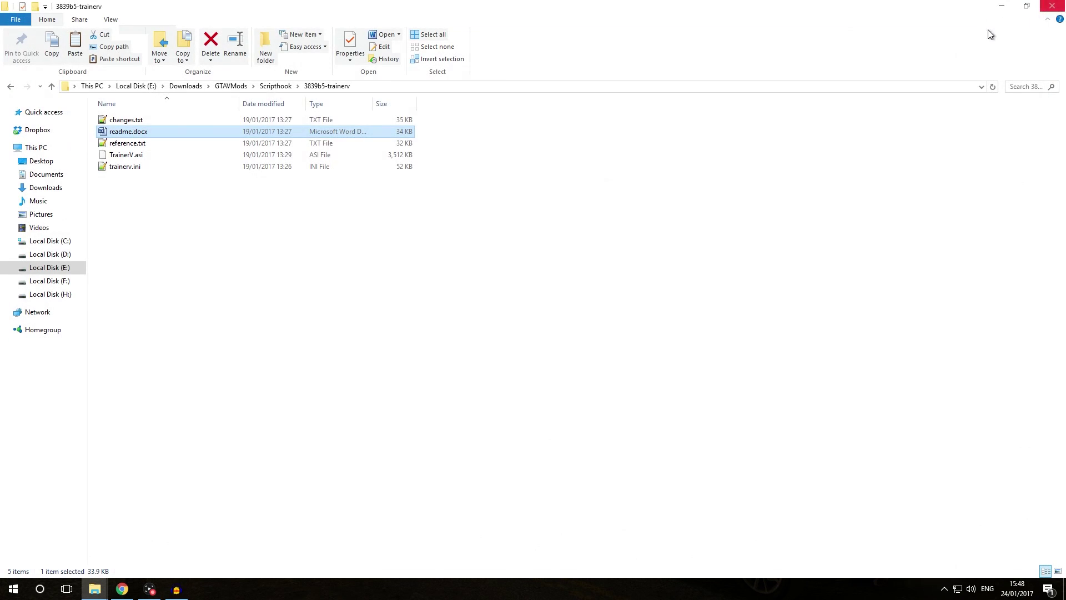
{"action": "left_click", "coordinate": [154, 208]}
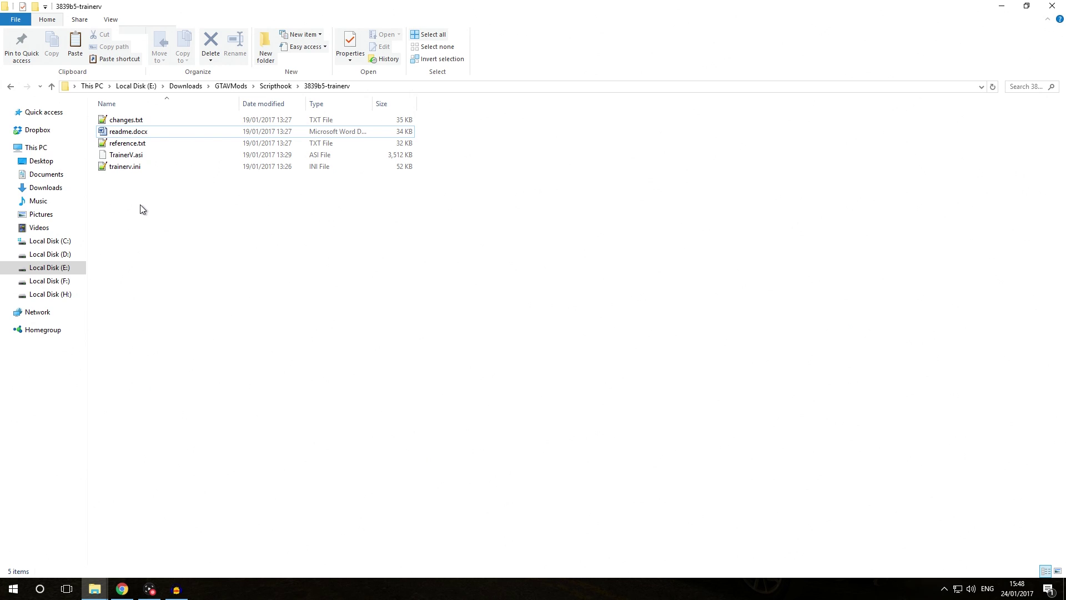
{"action": "left_click", "coordinate": [138, 157]}
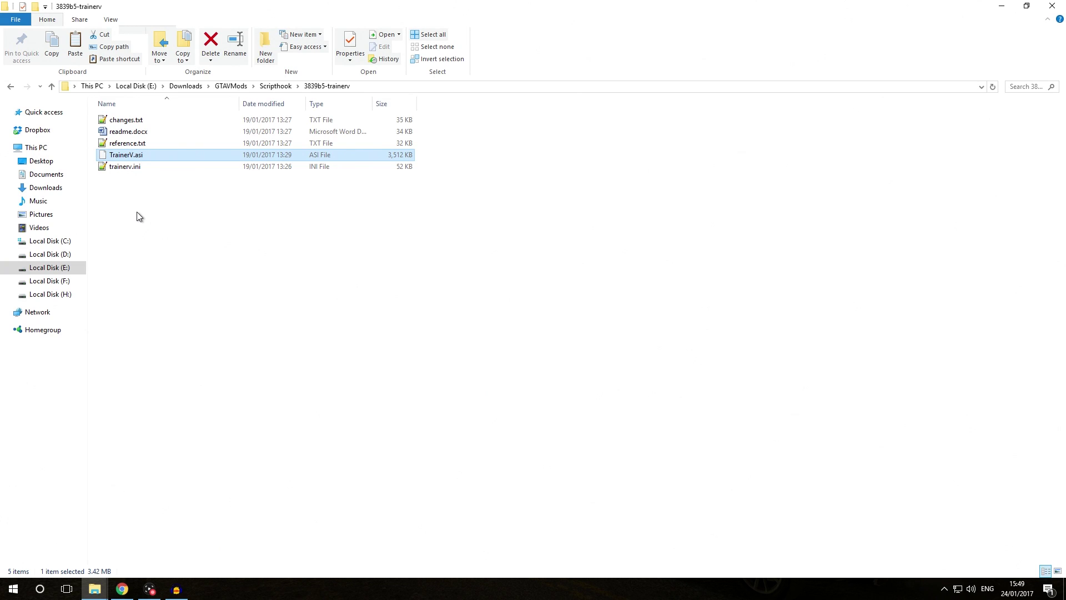
{"action": "left_click", "coordinate": [137, 179]}
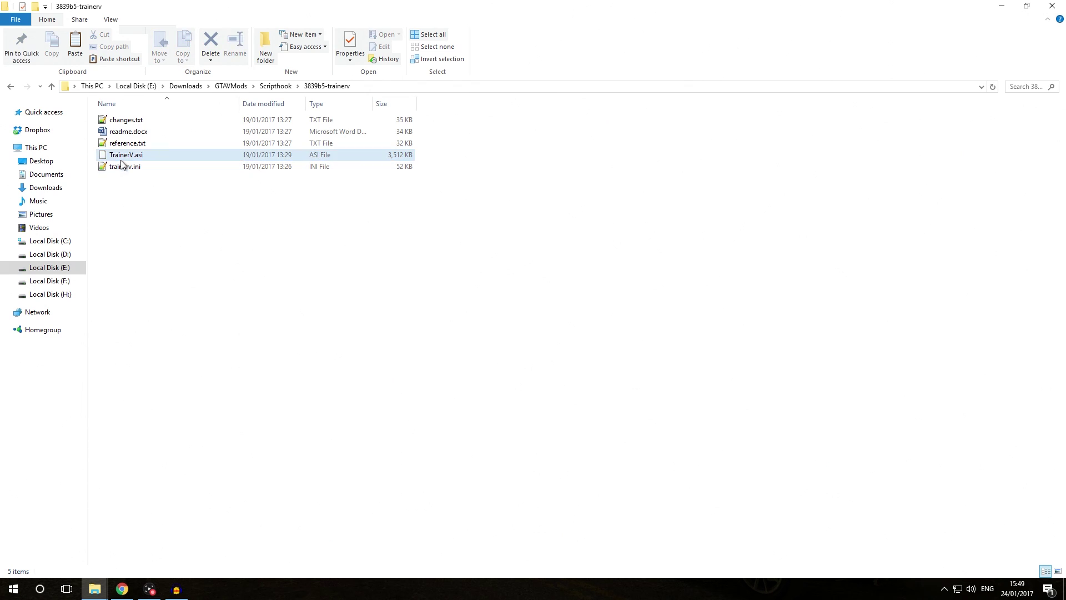
{"action": "left_click", "coordinate": [118, 159]}
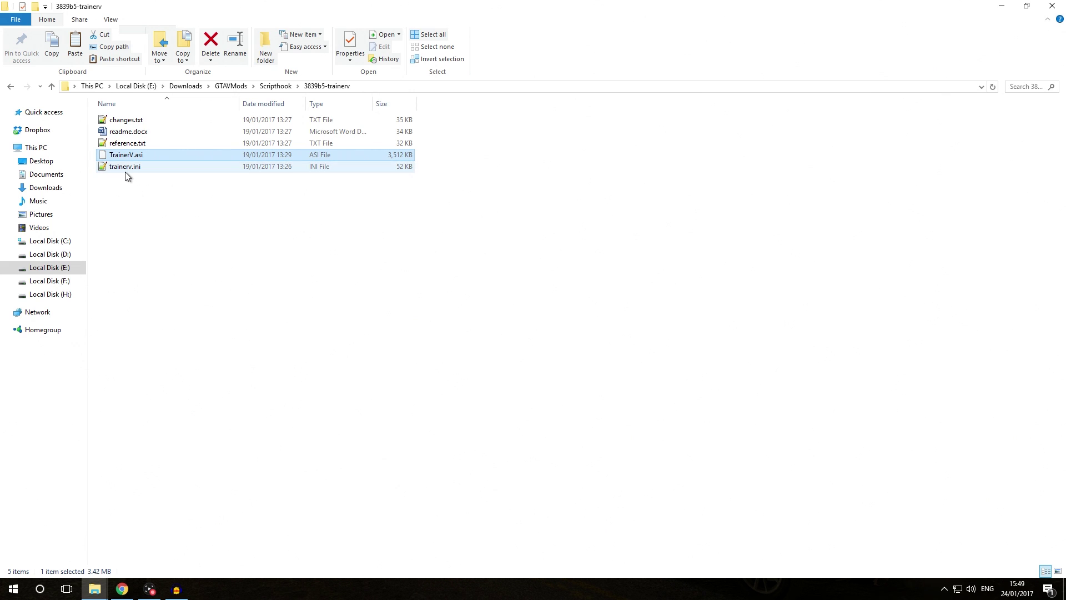
{"action": "left_click", "coordinate": [126, 167], "text": "shift"}
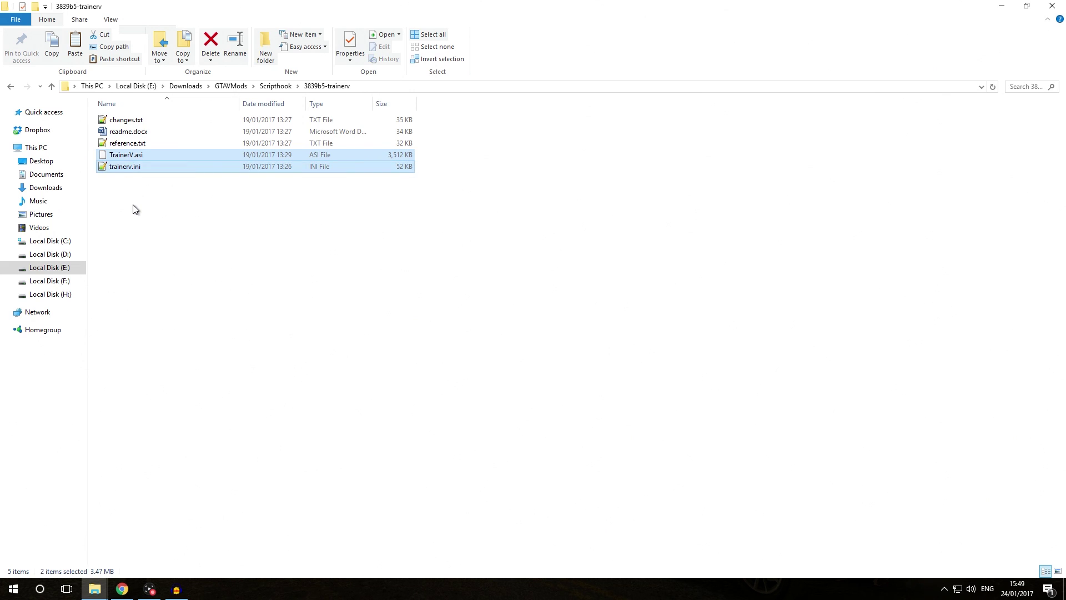
{"action": "right_click", "coordinate": [133, 156]}
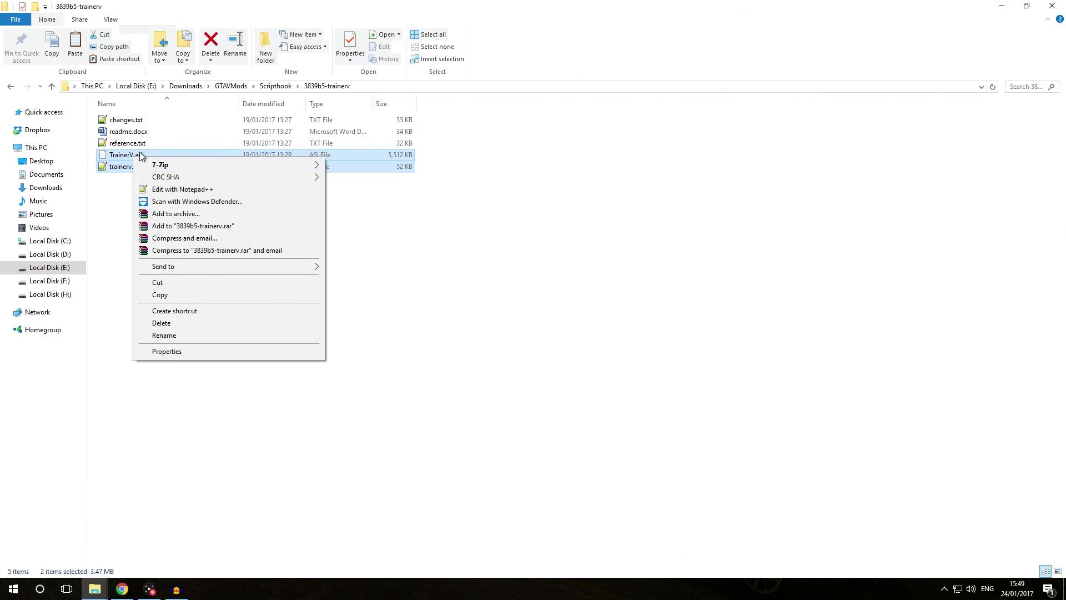
{"action": "left_click", "coordinate": [165, 292]}
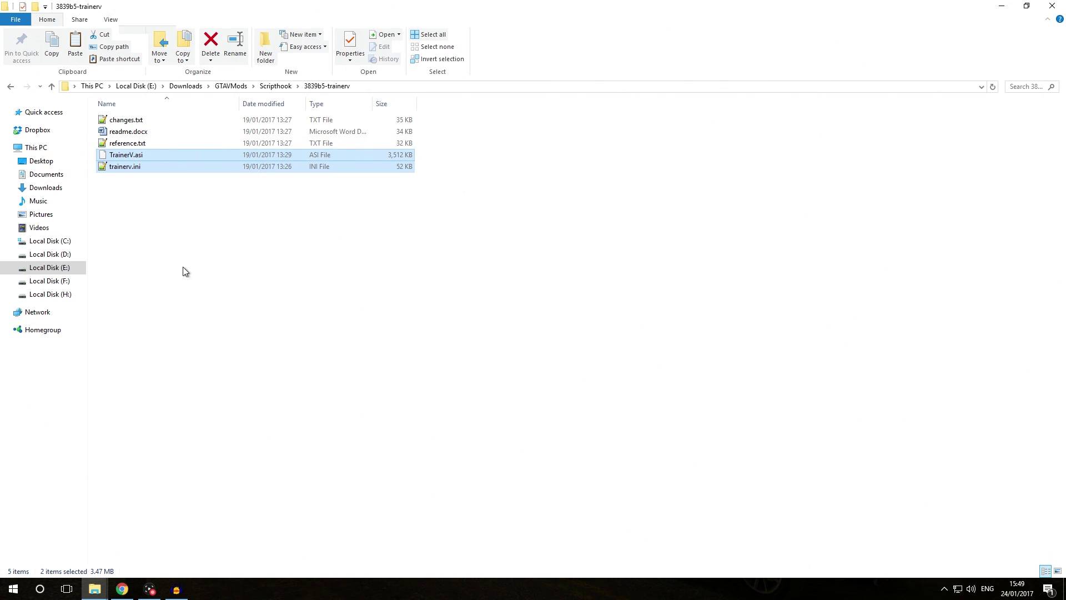
{"action": "left_click", "coordinate": [97, 588]}
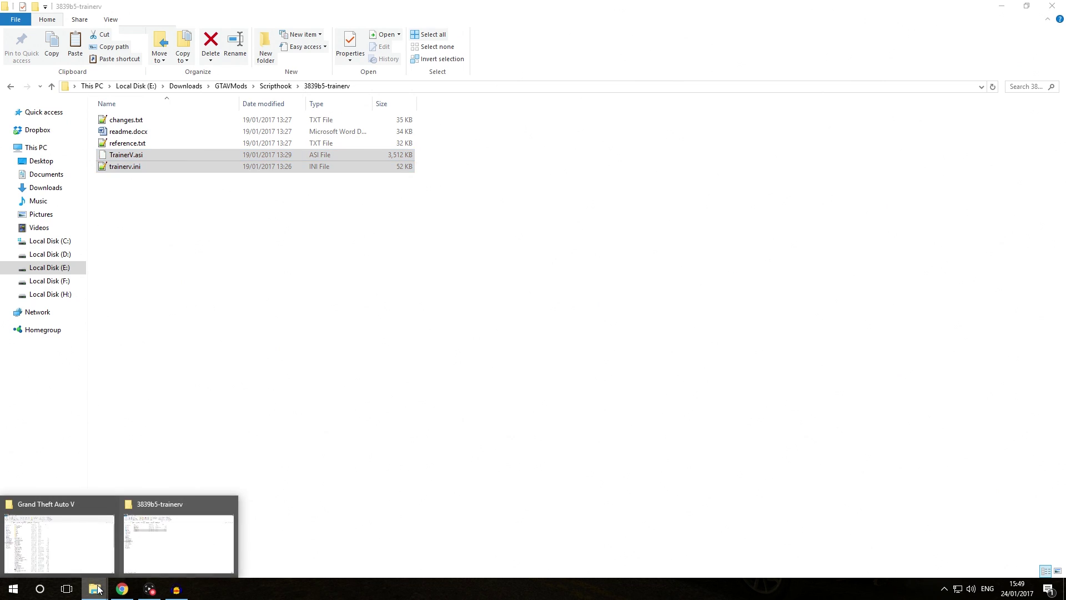
Step: Paste TrainerV.asi and trainerv.ini into the Grand Theft Auto V folder, now 81 items
{"action": "left_click", "coordinate": [92, 547]}
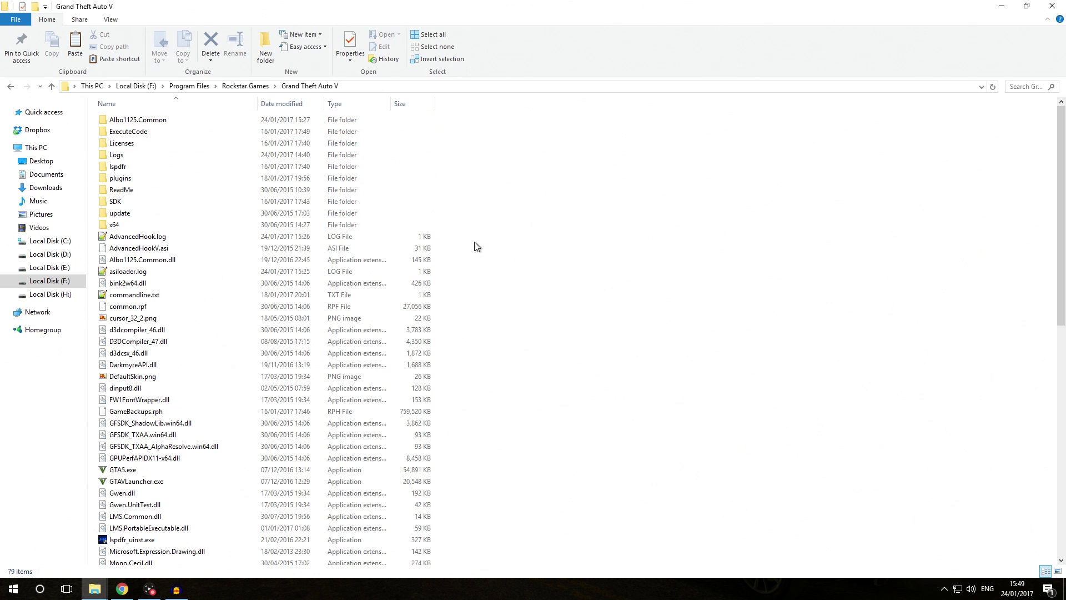
{"action": "scroll", "coordinate": [466, 386], "scroll_direction": "down", "scroll_amount": 3}
{"action": "scroll", "coordinate": [464, 384], "scroll_direction": "up", "scroll_amount": 3}
{"action": "right_click", "coordinate": [450, 195]}
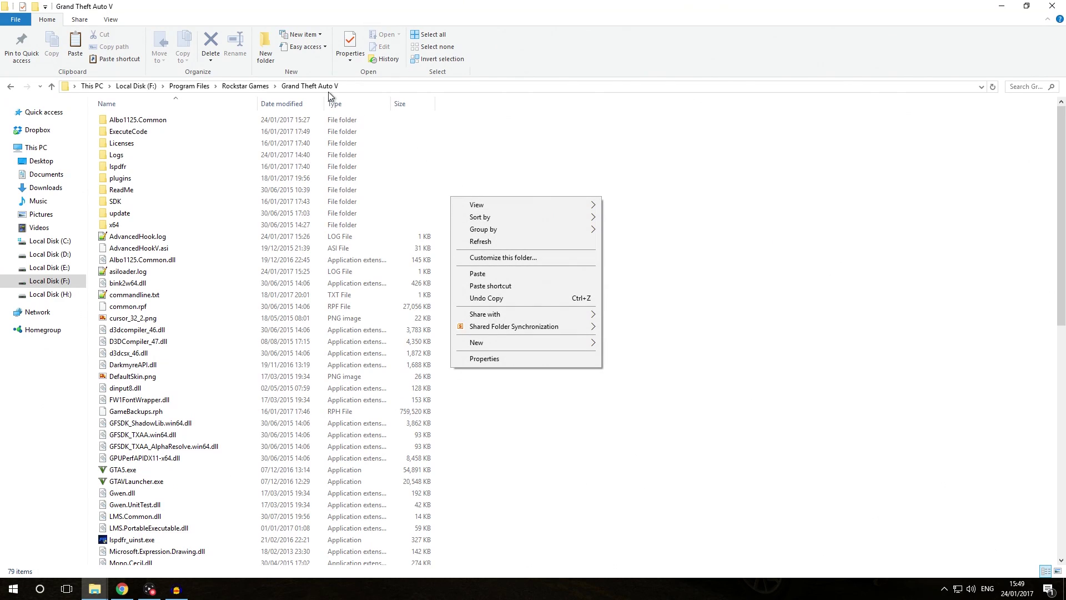
{"action": "left_click", "coordinate": [488, 276]}
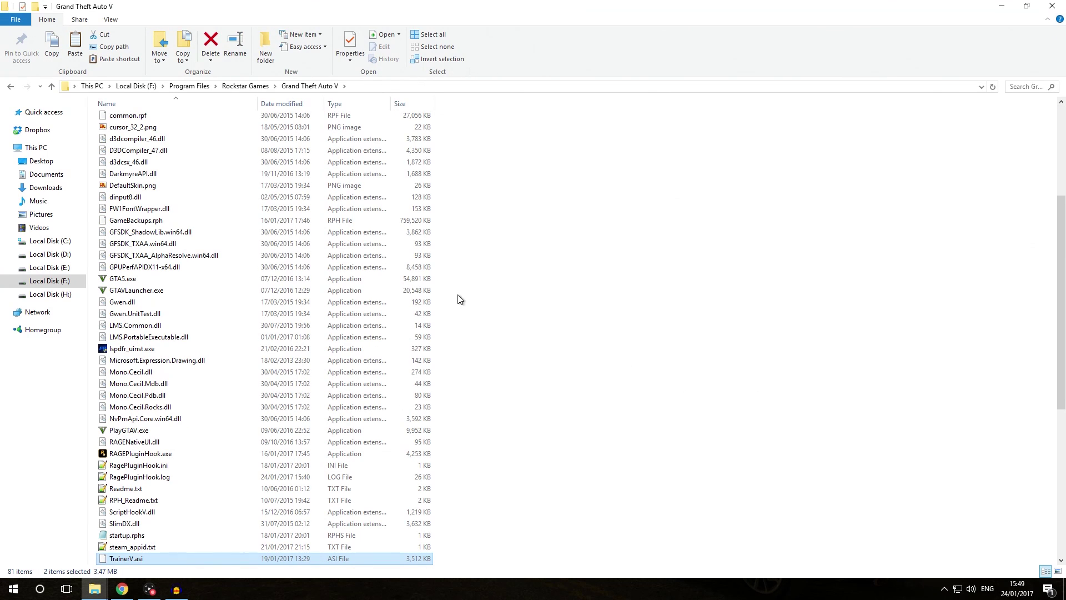
{"action": "scroll", "coordinate": [211, 426], "scroll_direction": "down", "scroll_amount": 4}
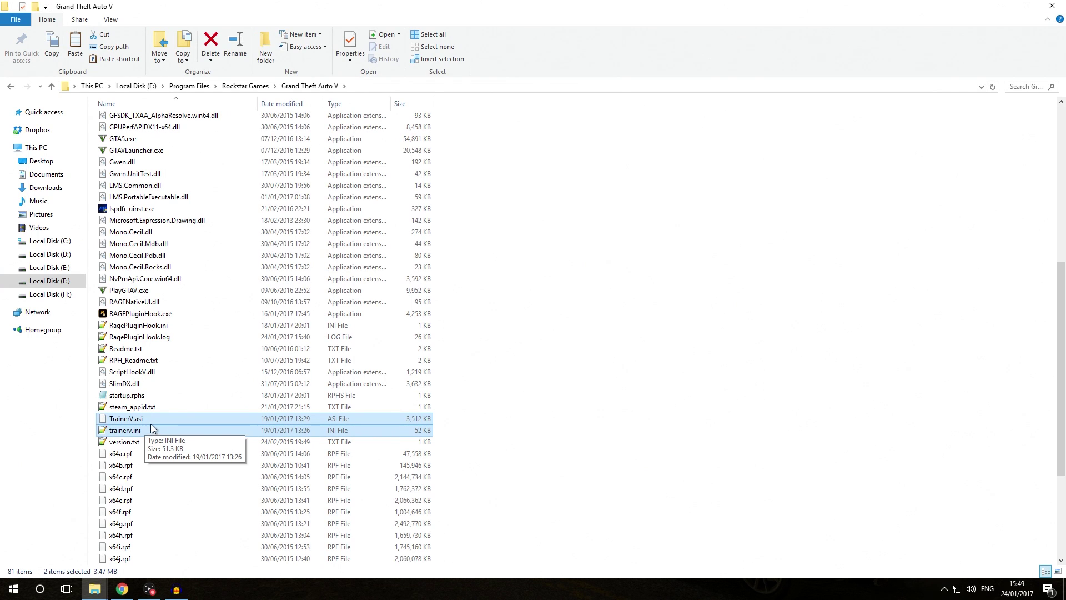
{"action": "left_click", "coordinate": [473, 383]}
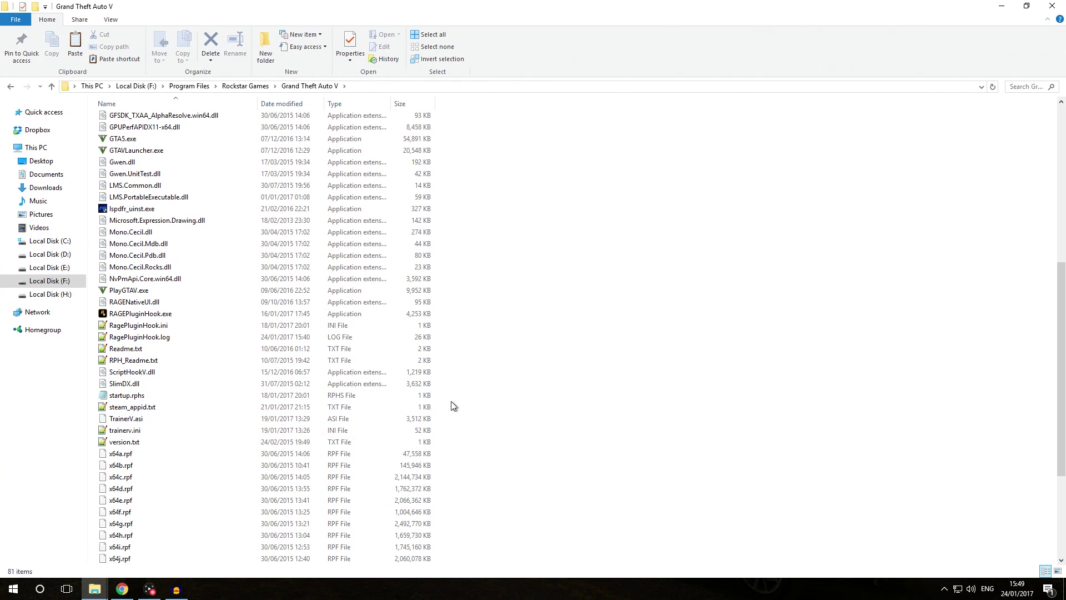
{"action": "scroll", "coordinate": [453, 406], "scroll_direction": "up", "scroll_amount": 10}
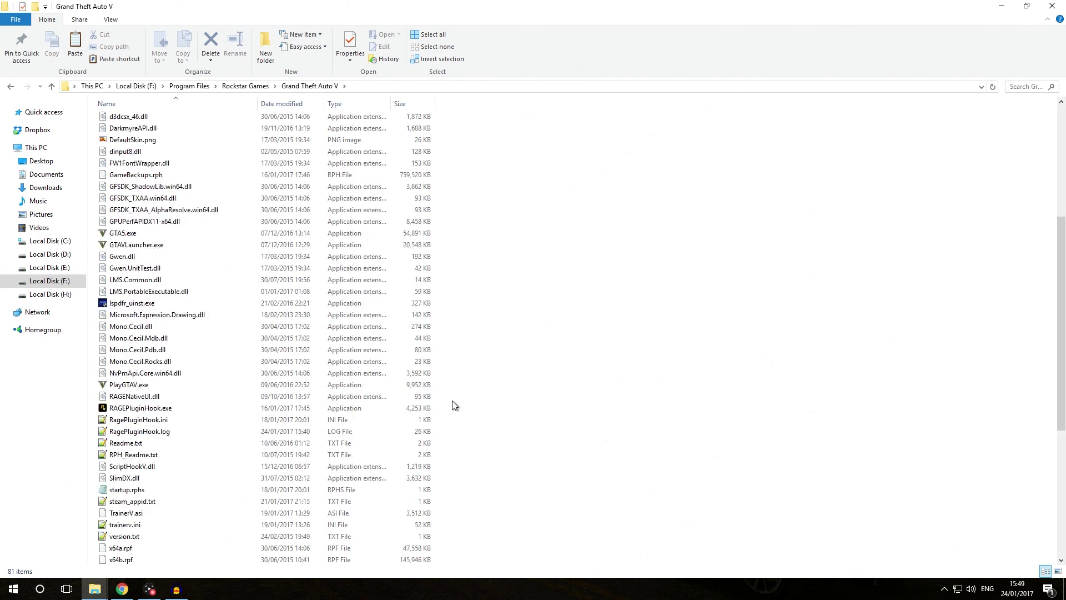
{"action": "scroll", "coordinate": [452, 401], "scroll_direction": "down", "scroll_amount": 10}
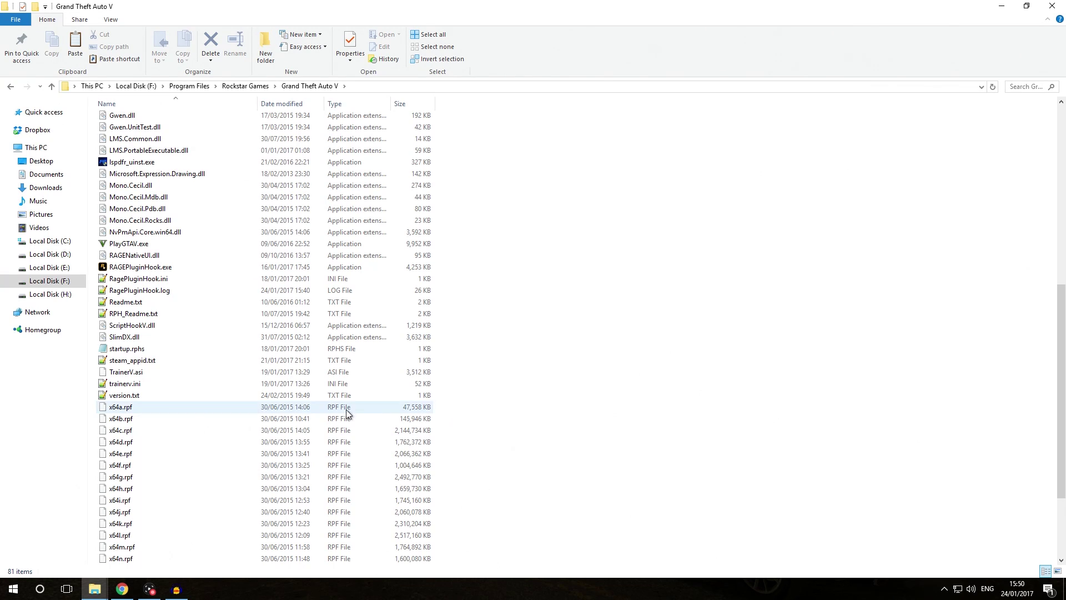
Step: Open the game folder's trainerv.ini in Notepad++
{"action": "double_click", "coordinate": [136, 384]}
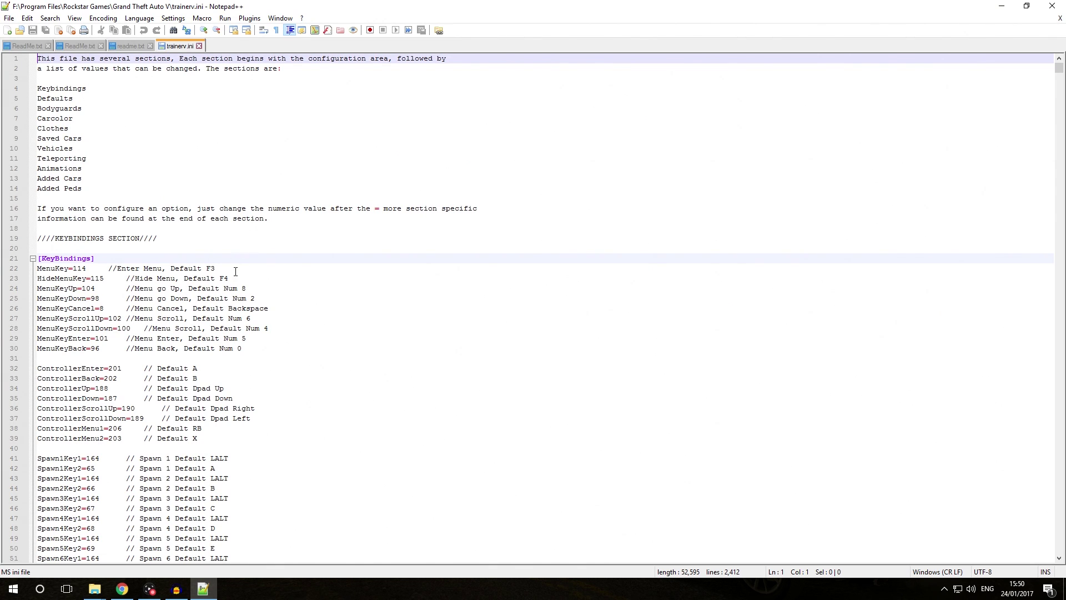
{"action": "scroll", "coordinate": [449, 353], "scroll_direction": "down", "scroll_amount": 8}
{"action": "scroll", "coordinate": [449, 353], "scroll_direction": "up", "scroll_amount": 8}
Step: Change HideMenuKey from 115 to 0 and save trainerv.ini
{"action": "left_click_drag", "start_coordinate": [230, 279], "coordinate": [220, 279]}
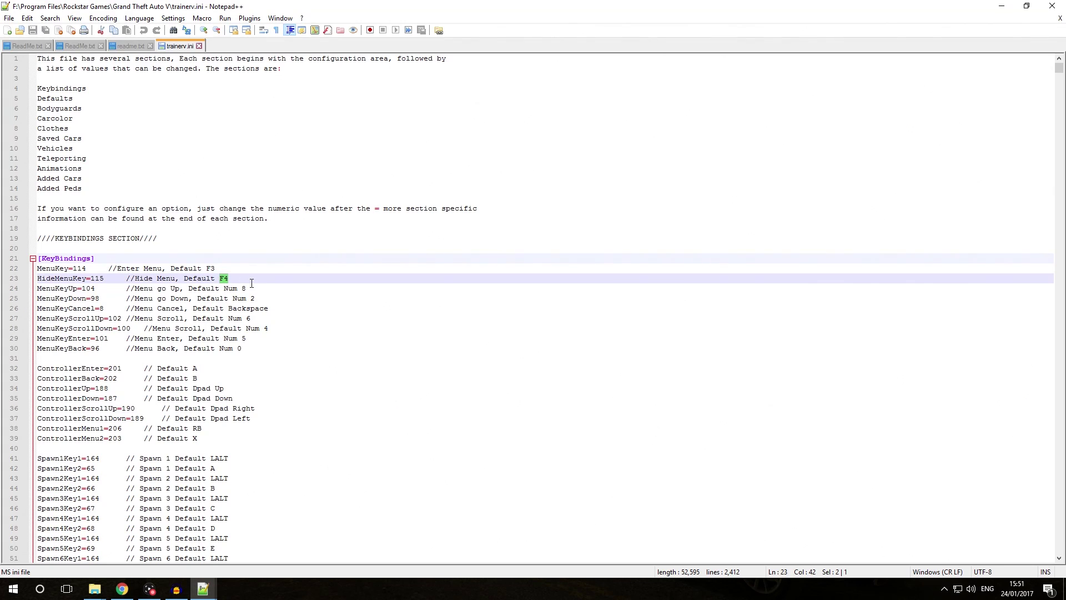
{"action": "key", "text": "Right"}
{"action": "left_click_drag", "start_coordinate": [244, 350], "coordinate": [38, 348]}
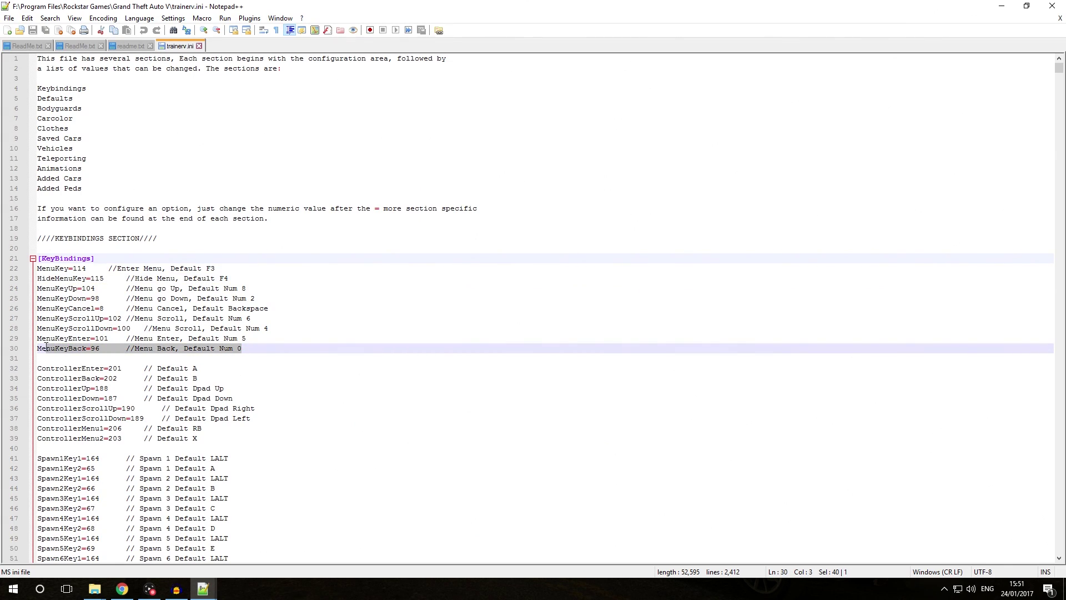
{"action": "left_click", "coordinate": [127, 348]}
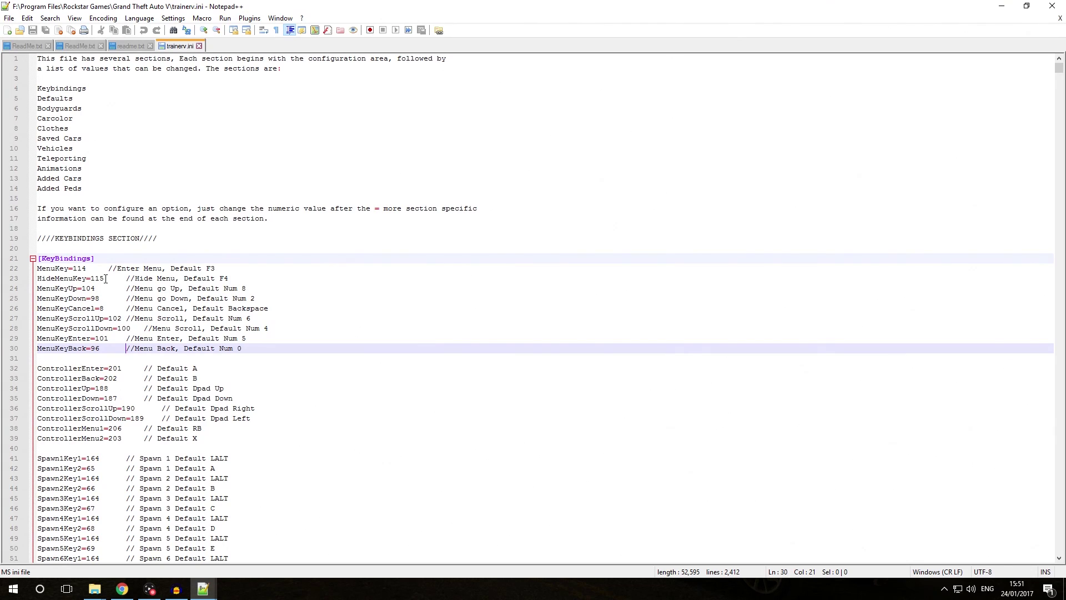
{"action": "left_click_drag", "start_coordinate": [104, 279], "coordinate": [95, 280]}
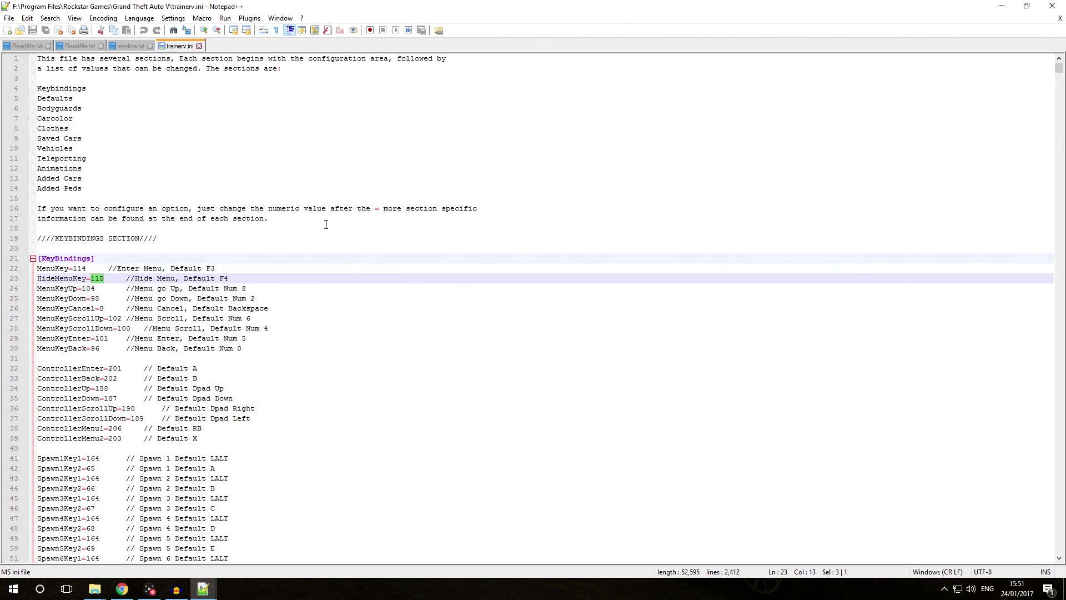
{"action": "type", "text": "0"}
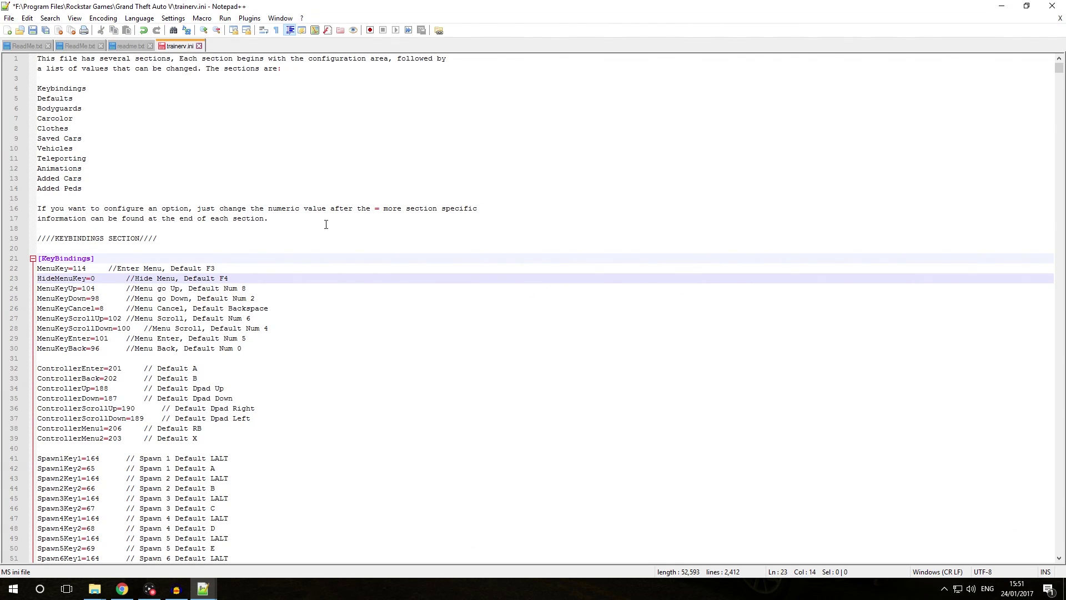
{"action": "key", "text": "ctrl+s"}
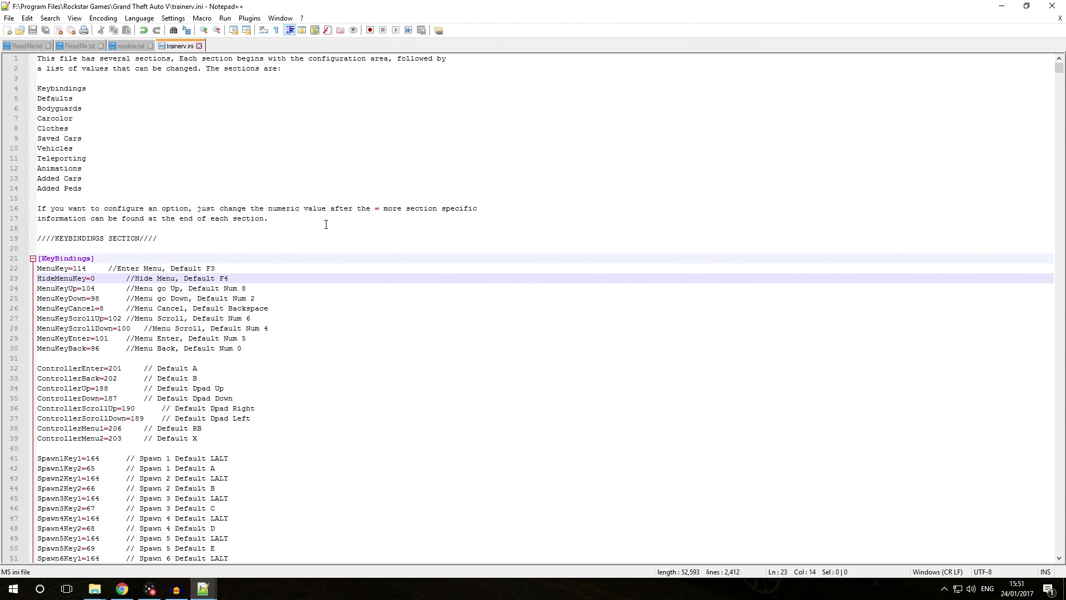